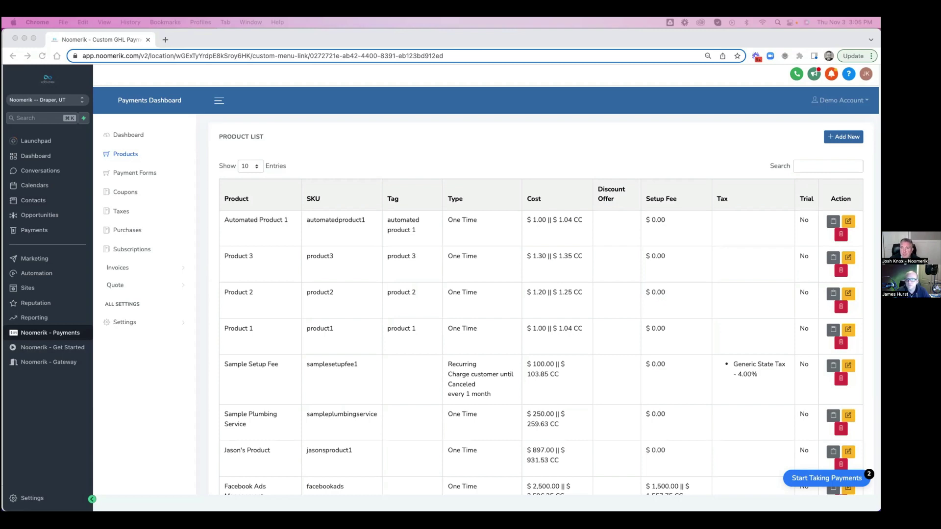
Step: Switch to Preview and enlarge the Client A - 09-2022.pdf statement in a widened window to read its processing volume and fee summary
key(super+Tab)
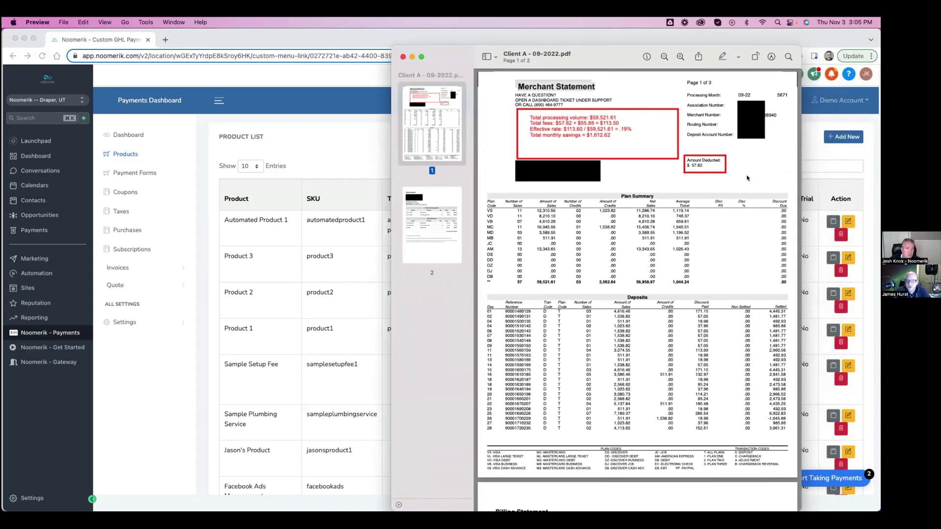
click(679, 57)
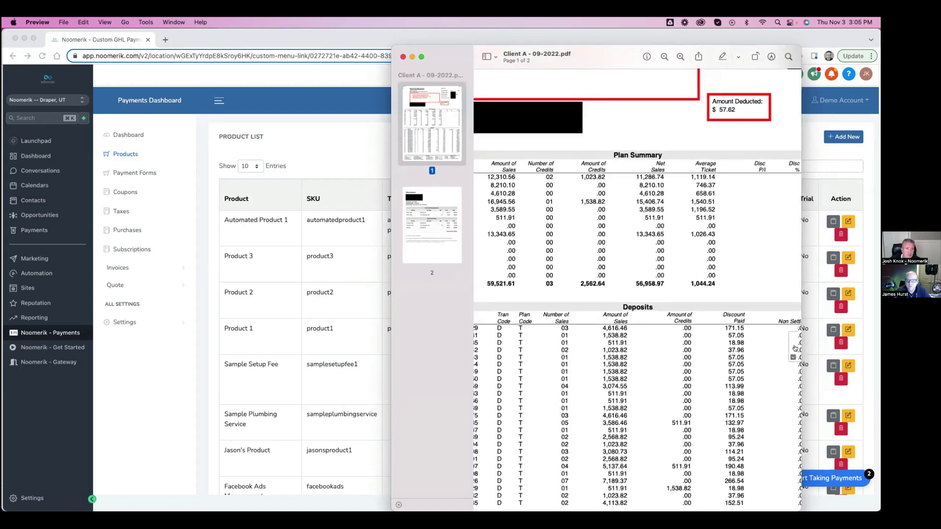
drag(801, 342, 879, 343)
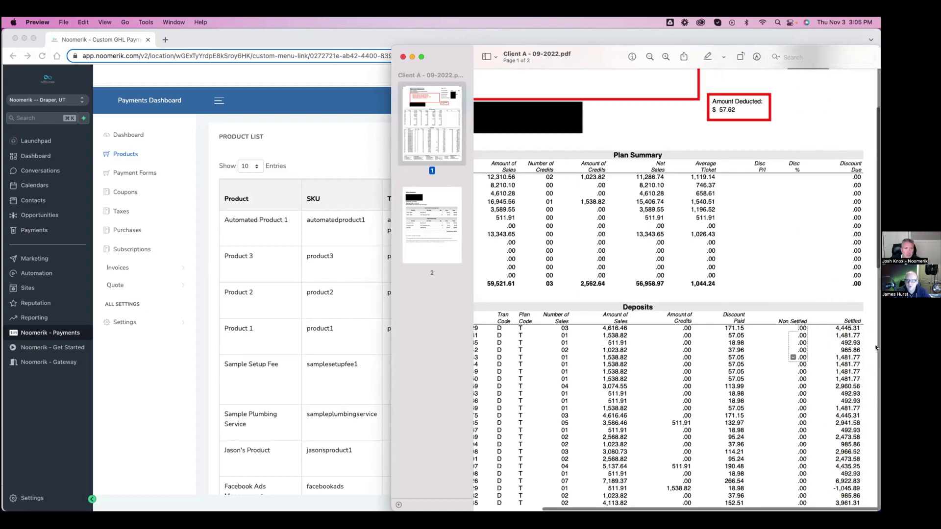
scroll(647, 221, up, 5)
scroll(613, 196, left, 4)
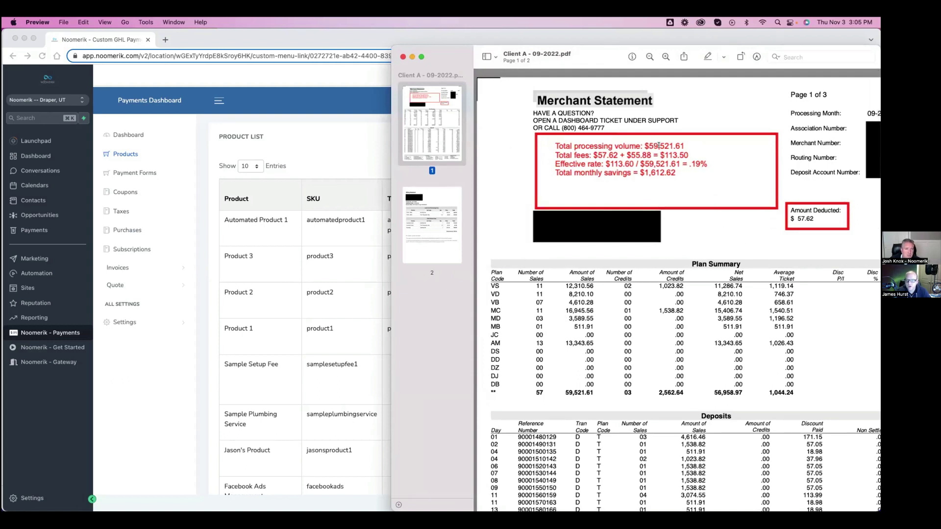
click(696, 164)
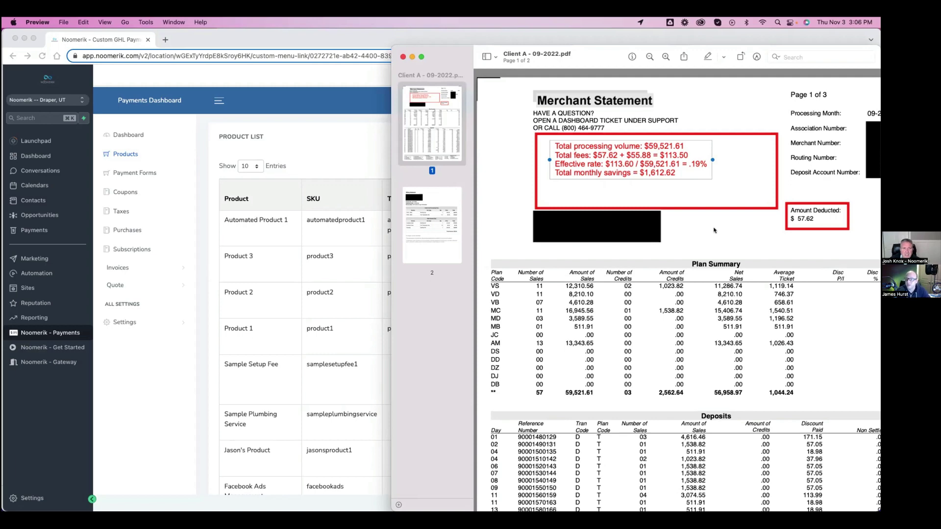
drag(391, 339, 282, 344)
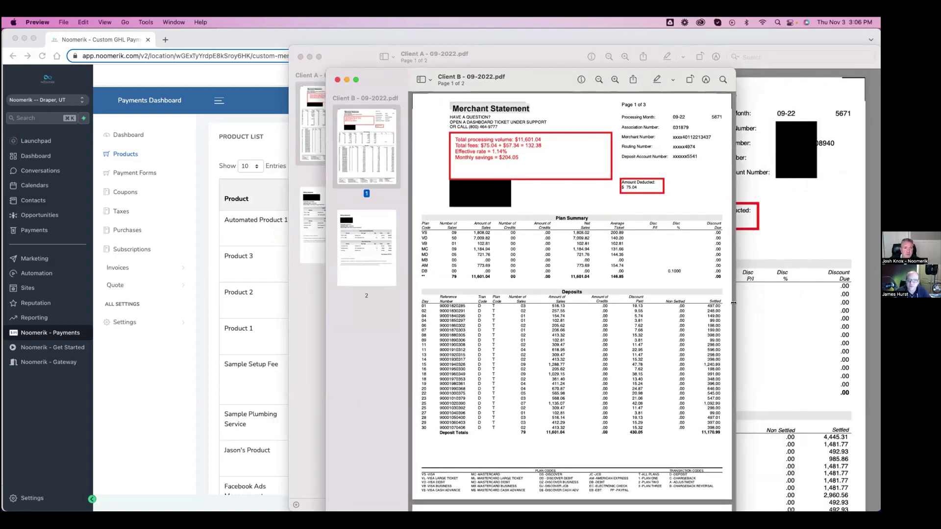
Step: Enlarge the Client B and Client C 09-2022 merchant statements to read the fee and savings summaries on their first pages
key(super+equal)
scroll(563, 167, up, 5)
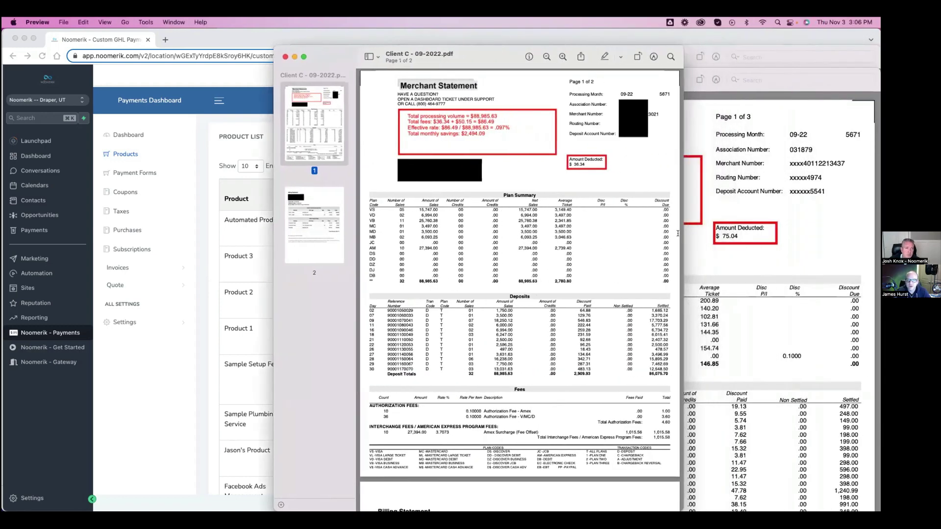
drag(681, 233, 879, 234)
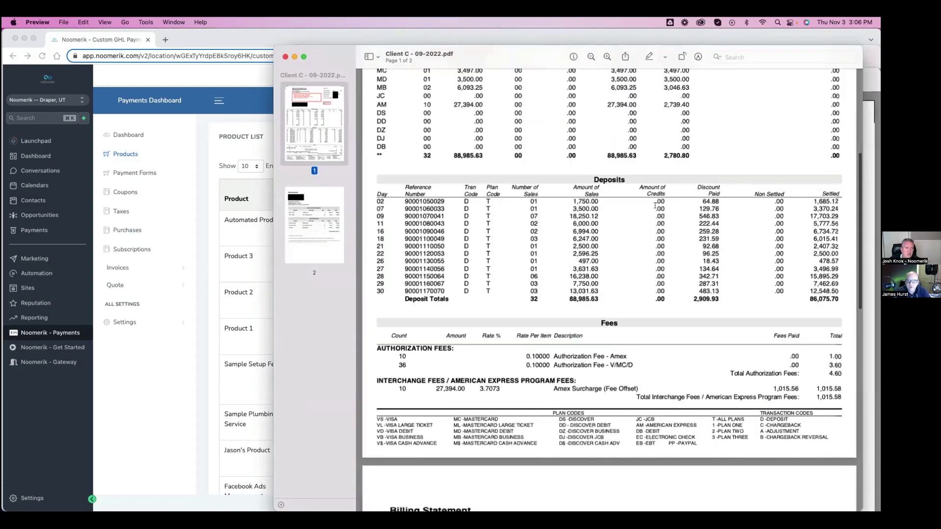
scroll(650, 198, up, 5)
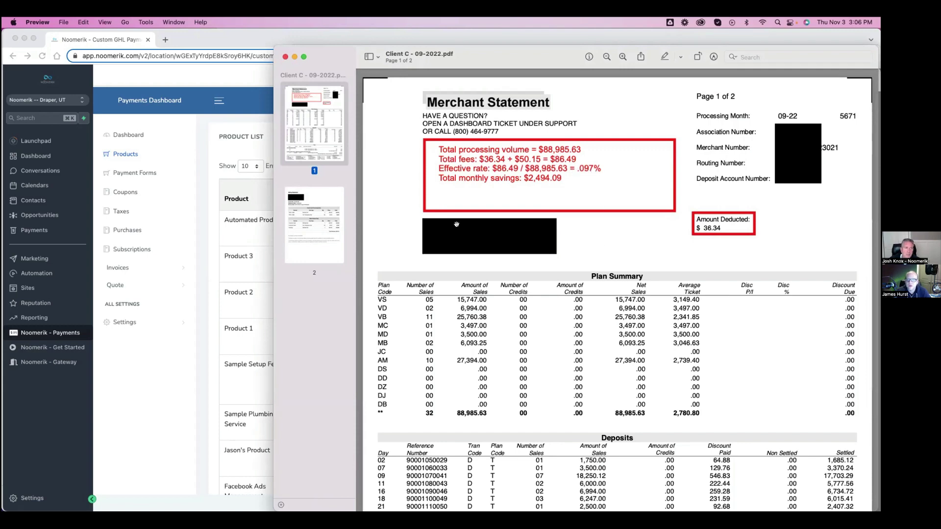
Step: Examine the Client C statement's deposits, fees and page 2 billing statement, and return to the summary on page 1
scroll(596, 304, down, 5)
scroll(595, 303, down, 6)
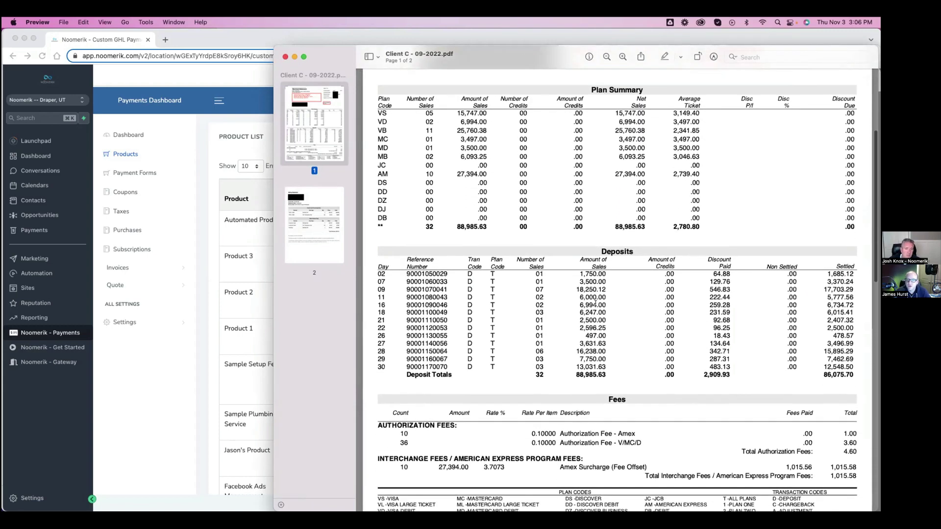
scroll(596, 303, down, 2)
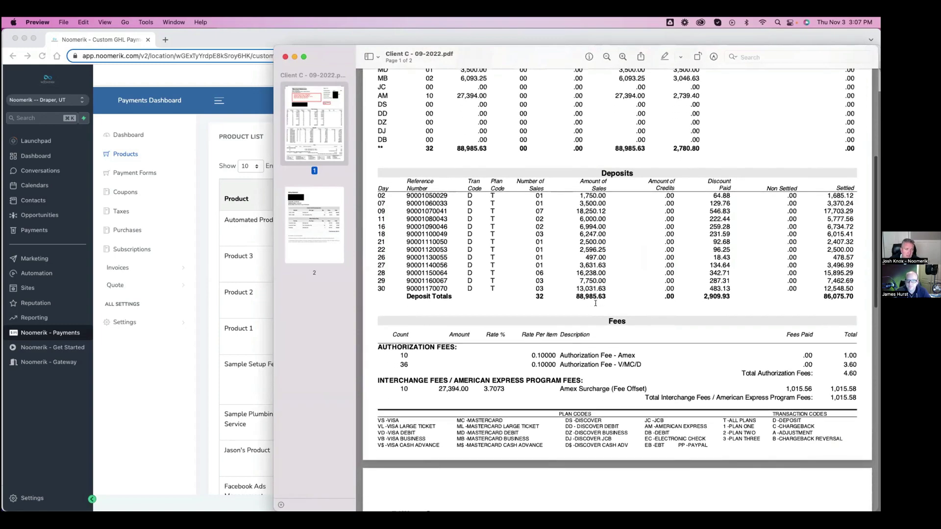
scroll(596, 303, down, 4)
scroll(596, 303, down, 18)
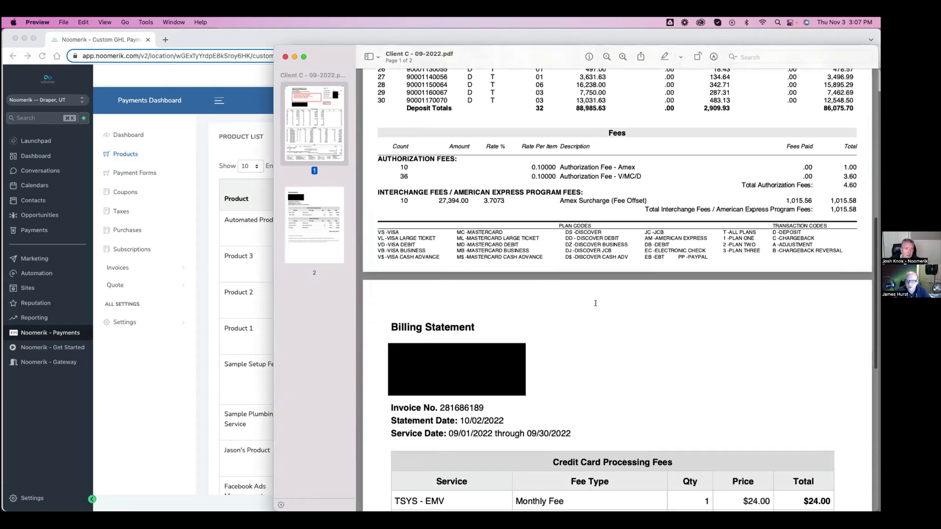
scroll(595, 303, down, 1)
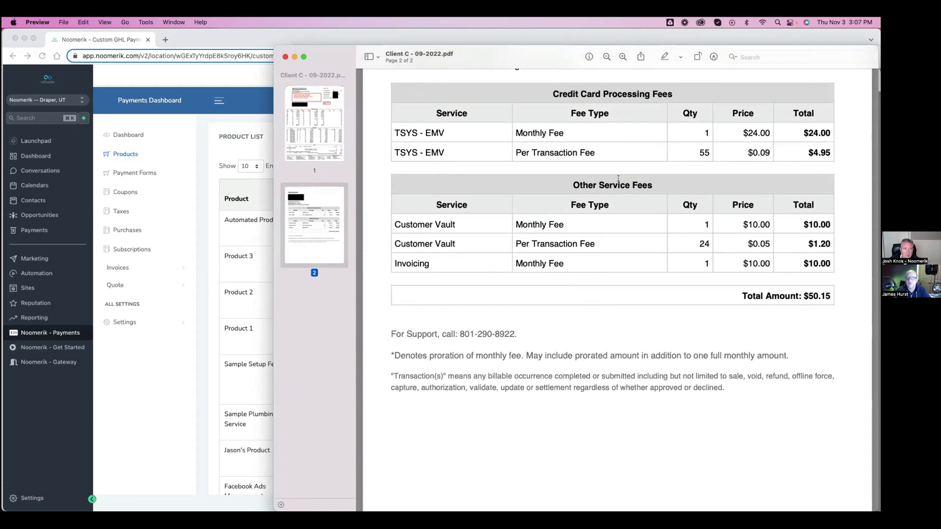
scroll(622, 189, up, 1)
scroll(622, 189, up, 20)
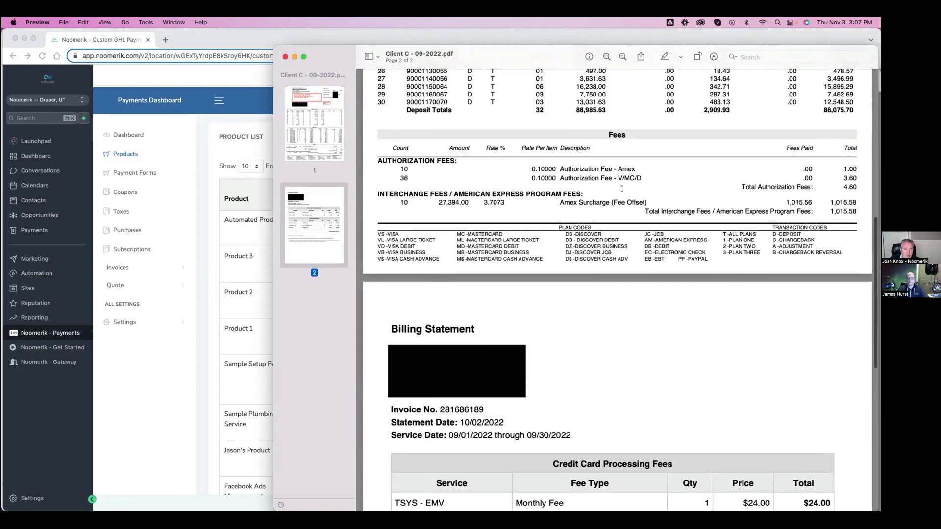
scroll(622, 188, up, 2)
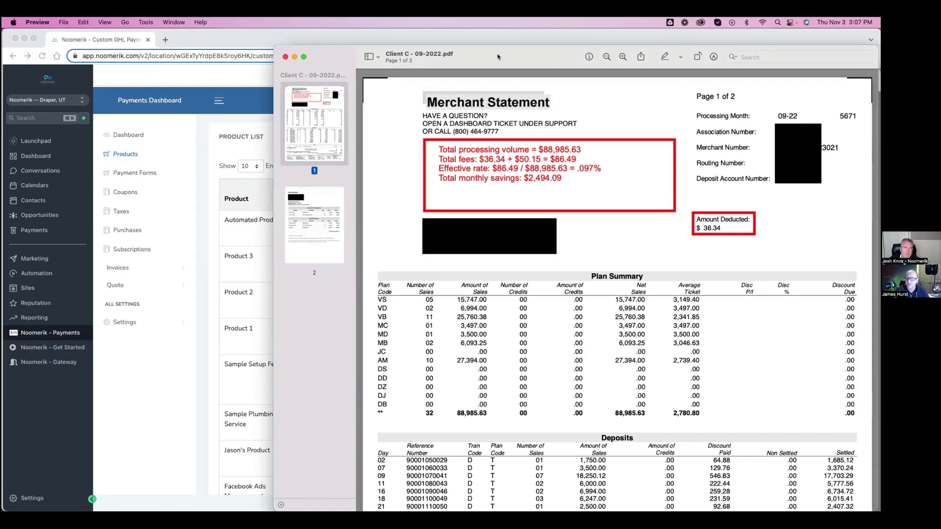
Step: Close the Client C, Client B and Client A merchant statement PDFs
key(super+w)
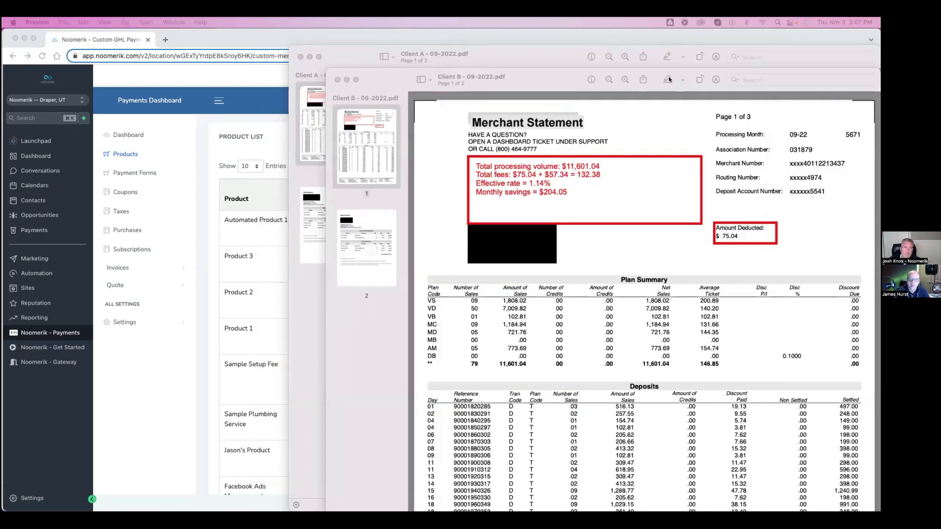
key(super+w)
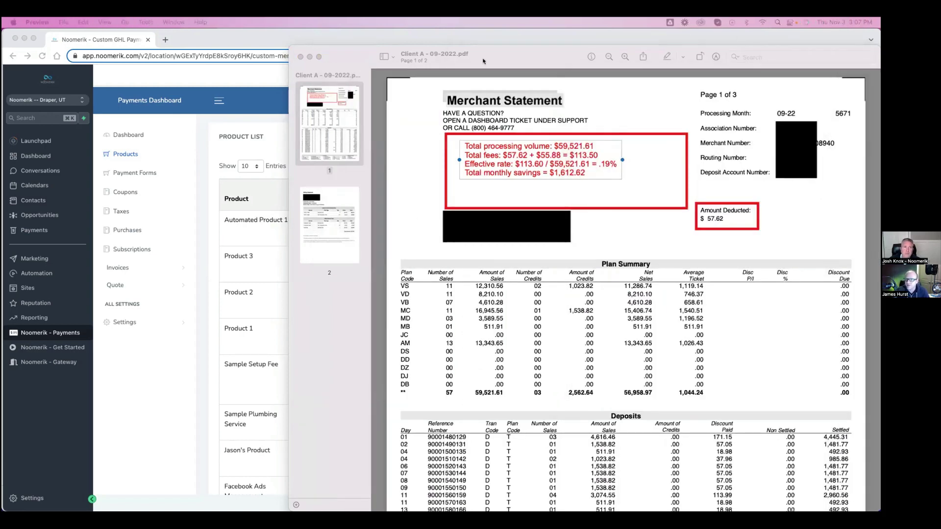
key(super+w)
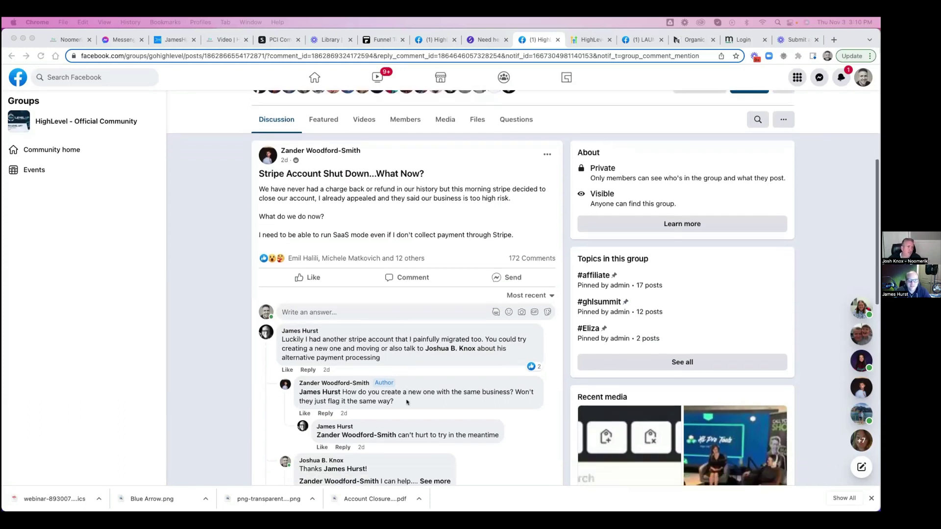
Step: Read the "Stripe Account Shut Down...What Now?" post and its first comments in the HighLevel - Official Community group
scroll(401, 387, down, 2)
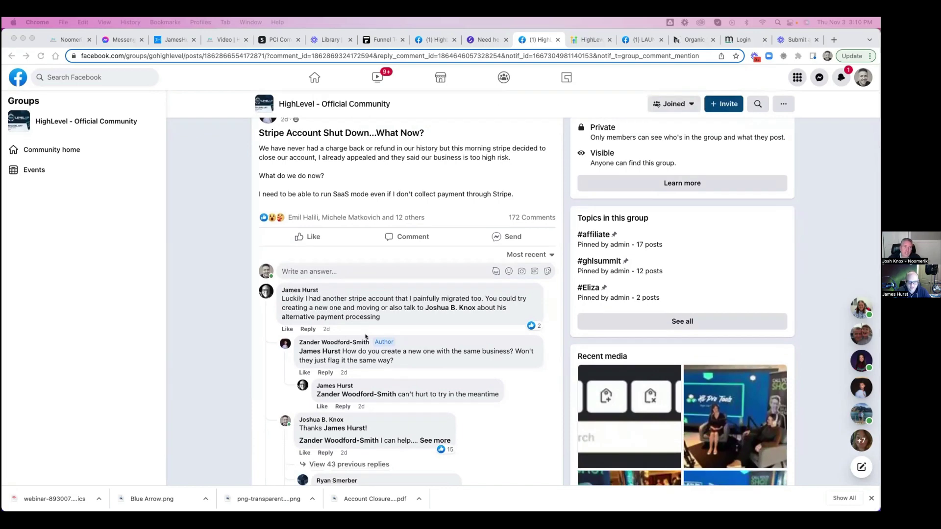
scroll(377, 355, down, 1)
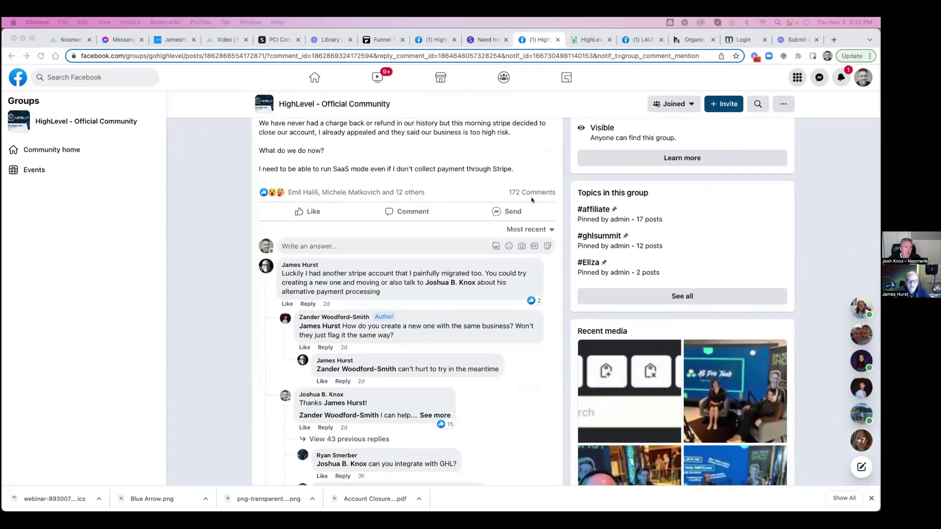
scroll(371, 328, down, 1)
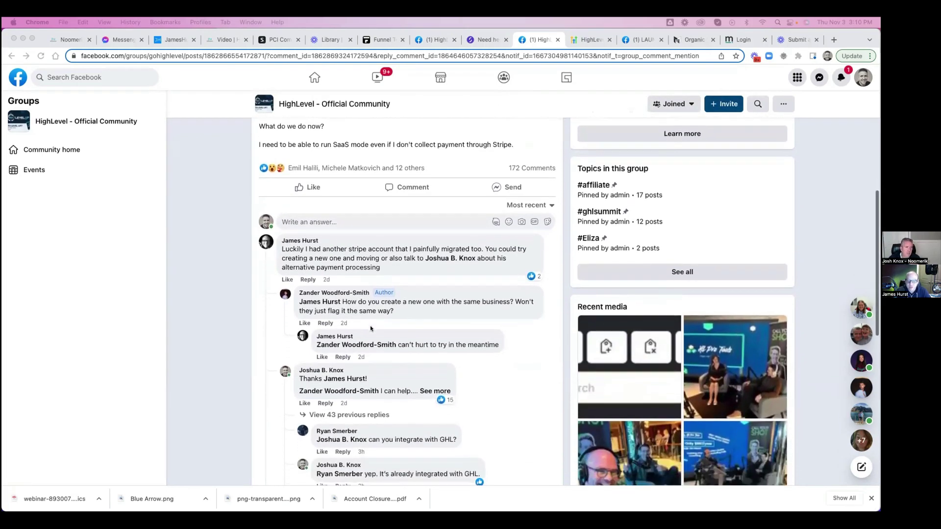
scroll(371, 328, up, 4)
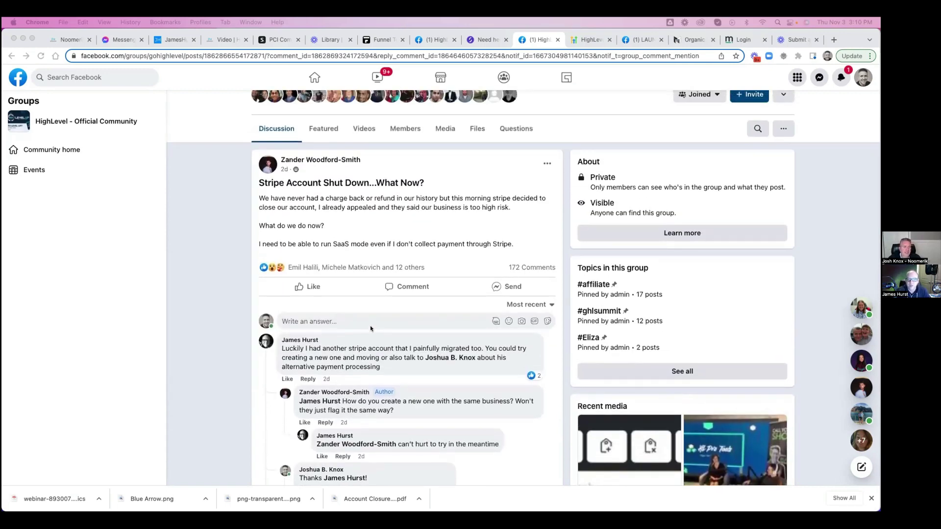
scroll(371, 329, down, 3)
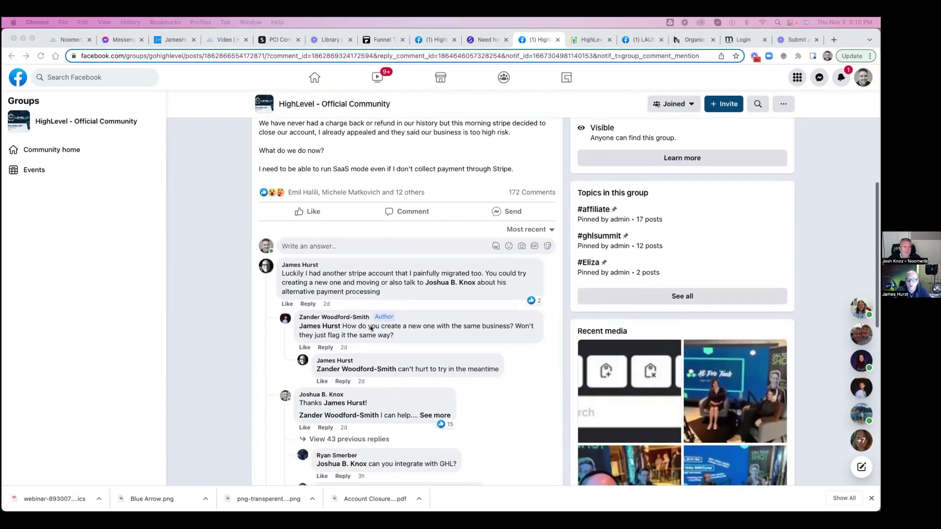
scroll(416, 372, down, 1)
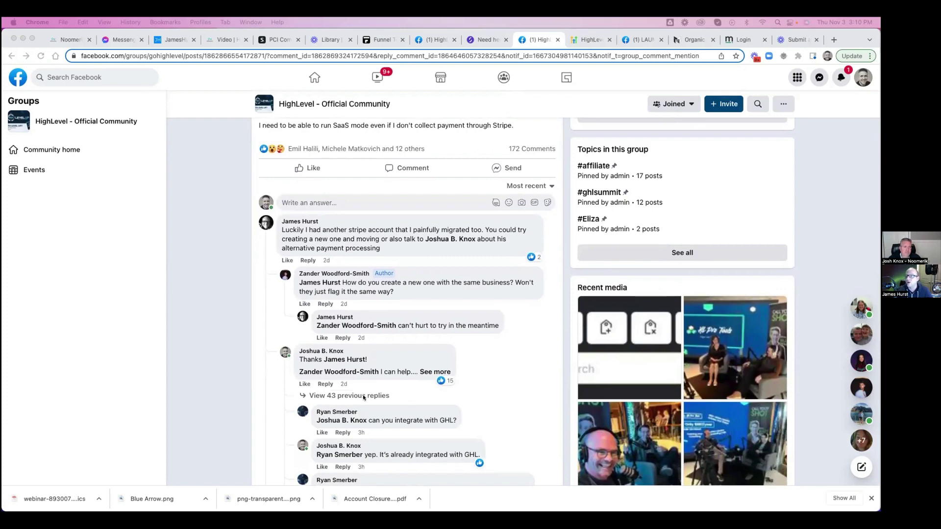
Step: Expand the previous replies under the comment offering help, read through the whole thread, and return to its beginning
click(353, 396)
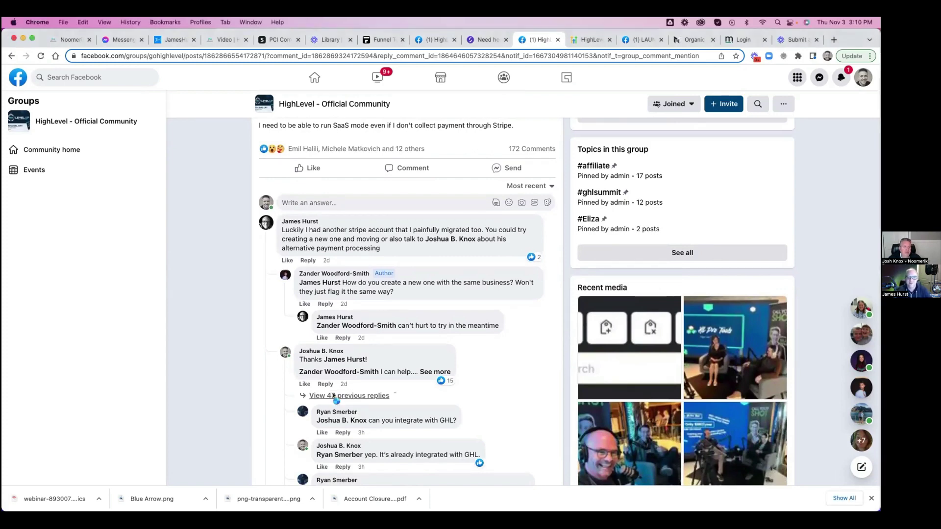
scroll(420, 387, down, 5)
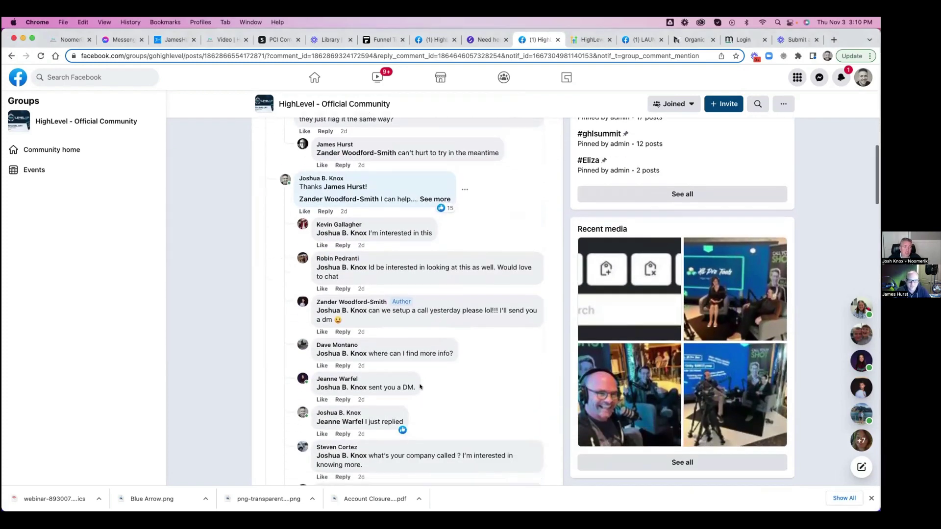
scroll(420, 387, down, 6)
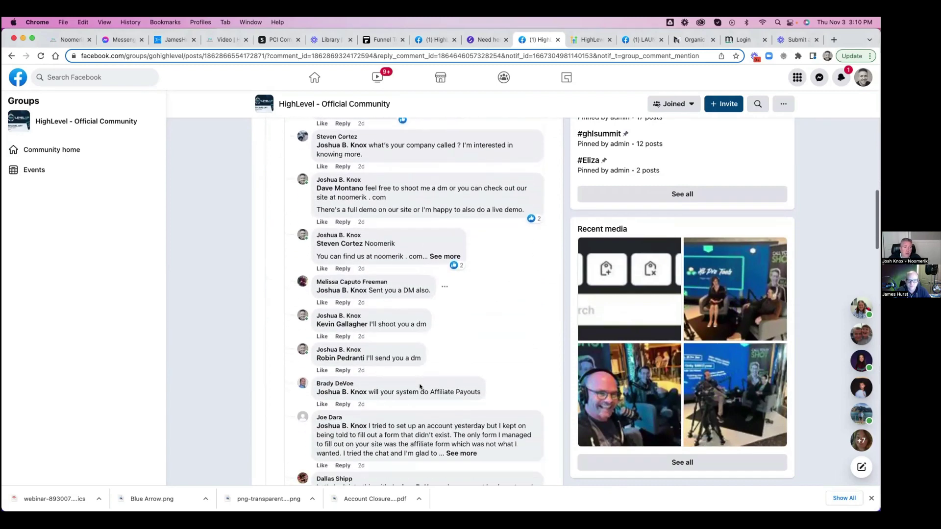
scroll(420, 387, down, 6)
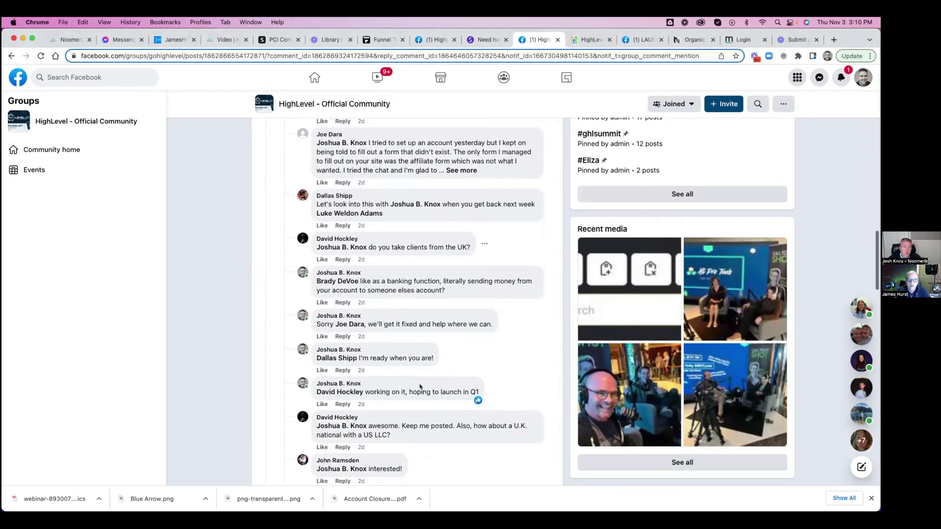
scroll(420, 383, down, 7)
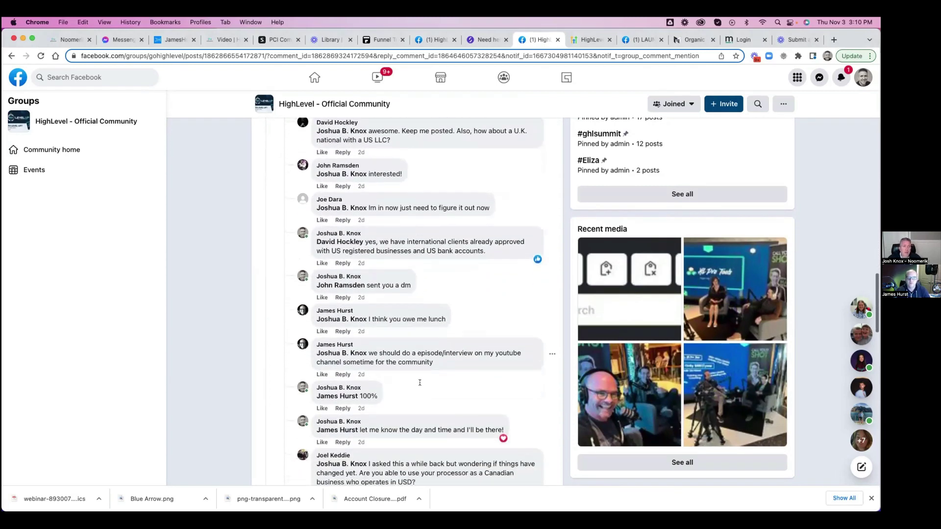
scroll(420, 384, down, 8)
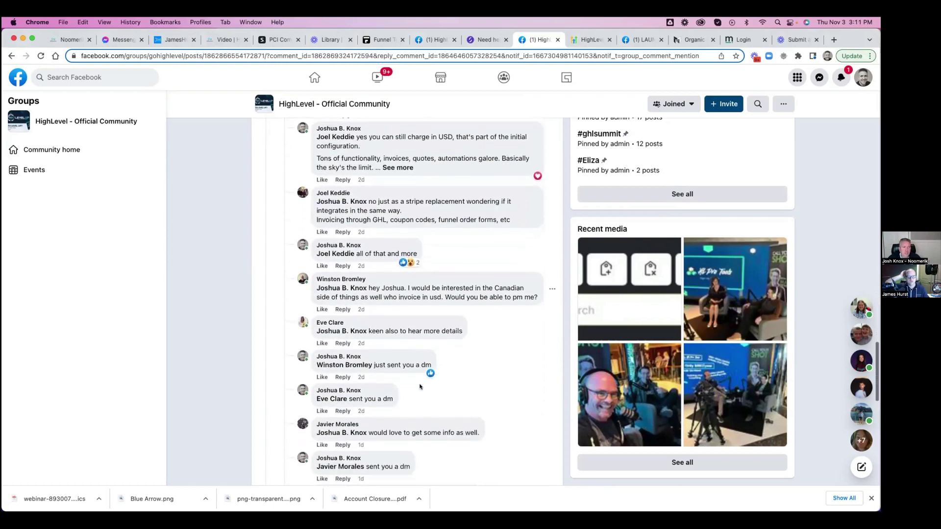
scroll(420, 386, down, 2)
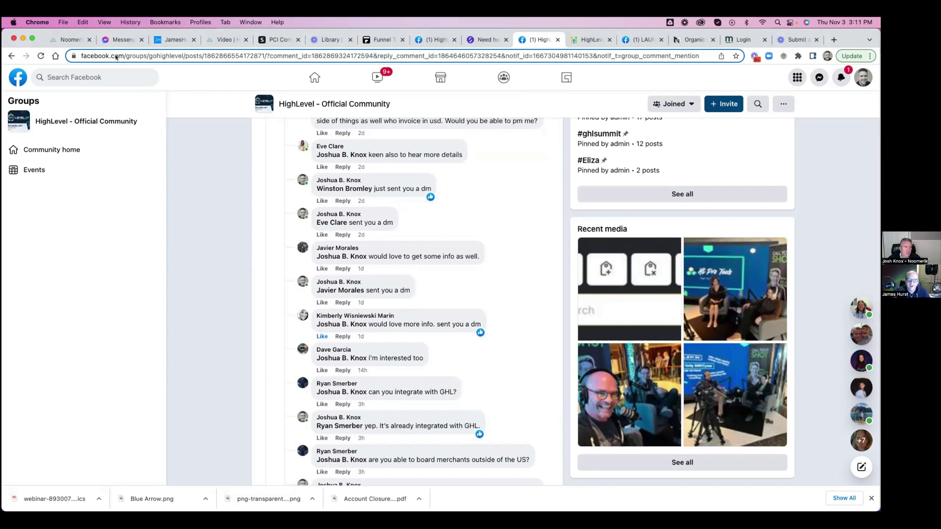
scroll(440, 387, down, 6)
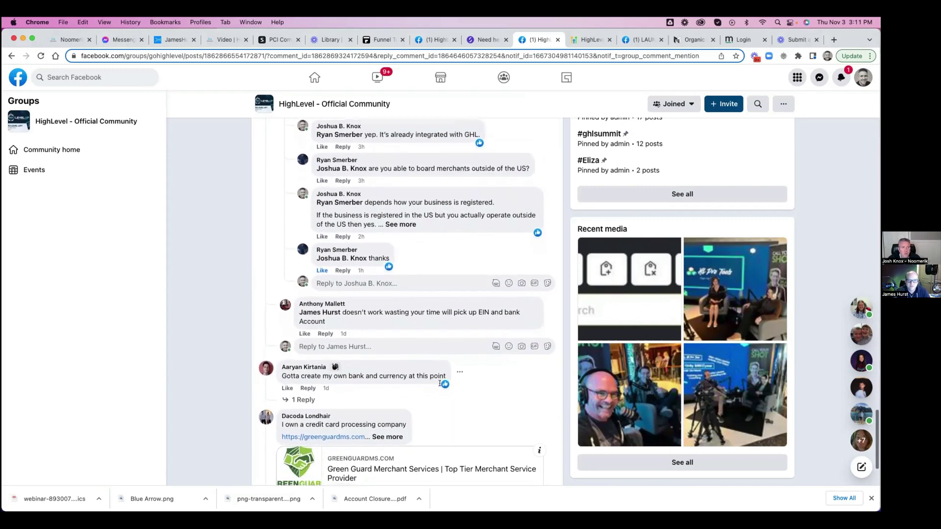
scroll(439, 384, down, 1)
scroll(440, 385, up, 15)
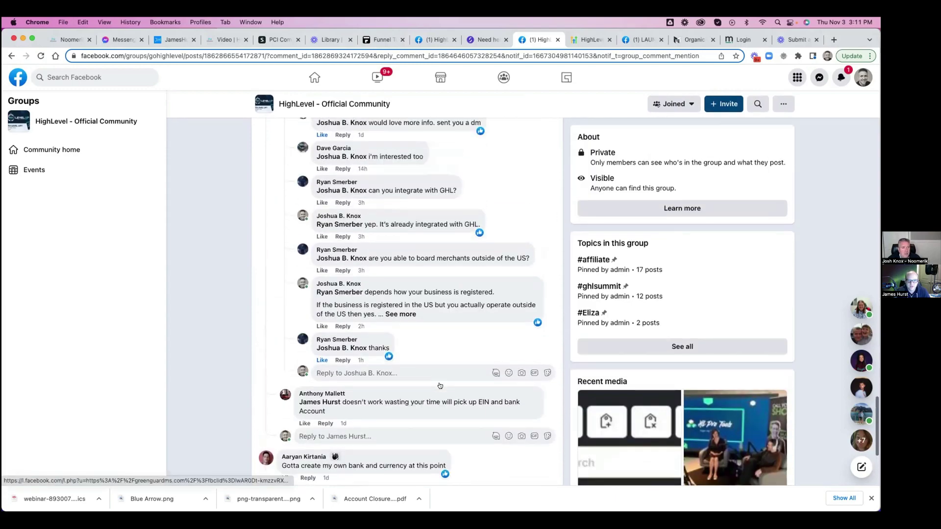
scroll(440, 387, up, 15)
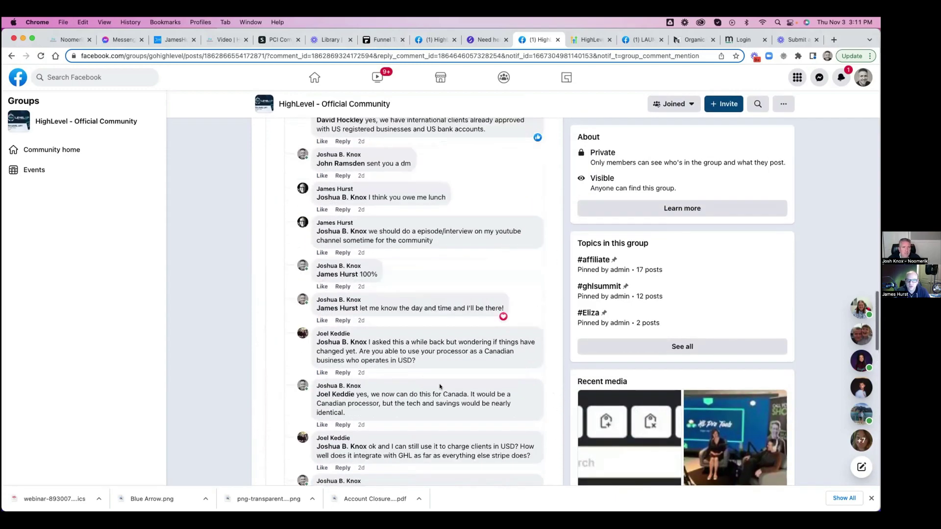
scroll(439, 387, up, 15)
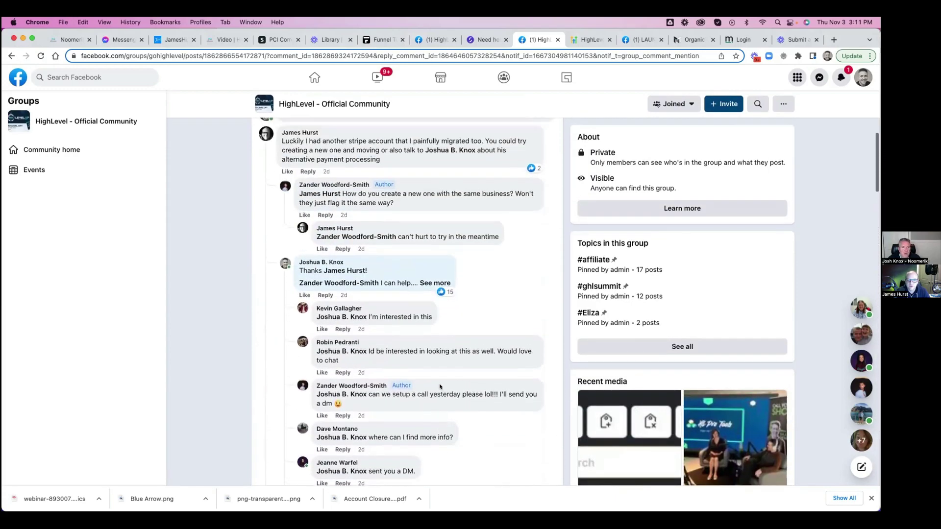
Step: Return to the start of the Facebook post and move the Noomerik payments page into its own browser window
scroll(439, 383, down, 3)
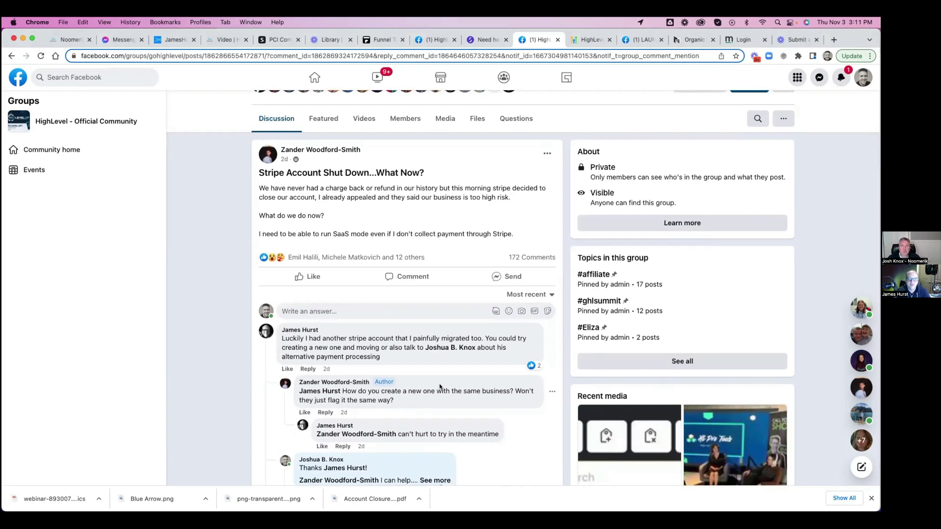
click(64, 41)
drag(64, 55, 203, 40)
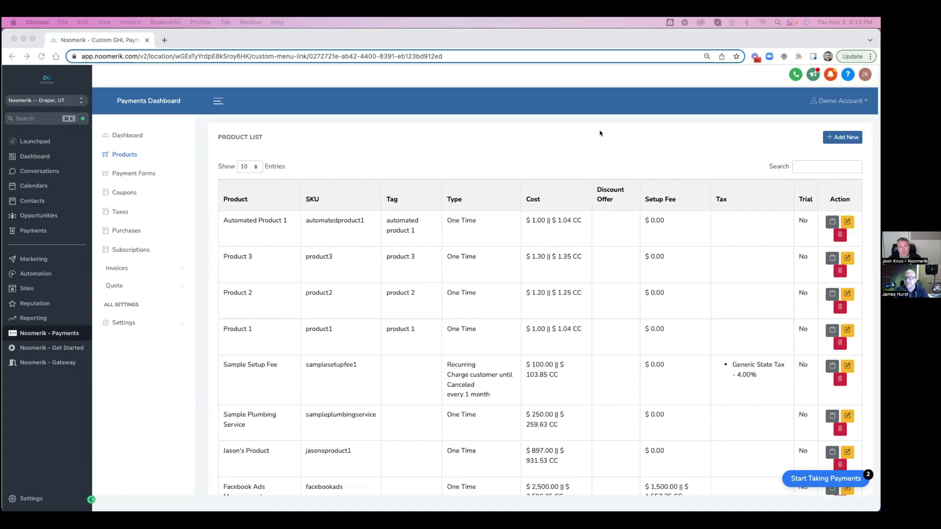
Step: Open the bookmarked Sample Form 3 - Terms & Conditions in a new tab
click(163, 40)
click(401, 70)
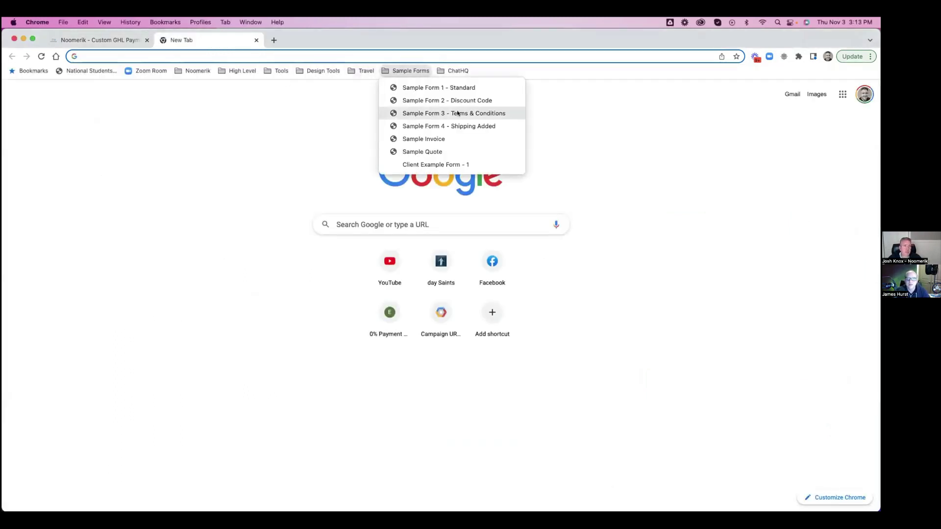
click(479, 112)
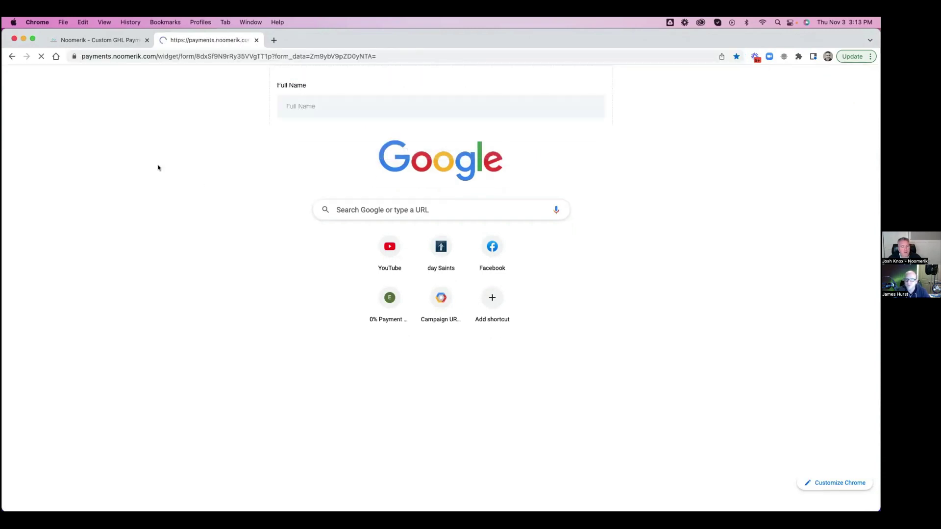
Step: Look over the sample form's Your Info fields, product choices and bump offer
scroll(465, 331, down, 8)
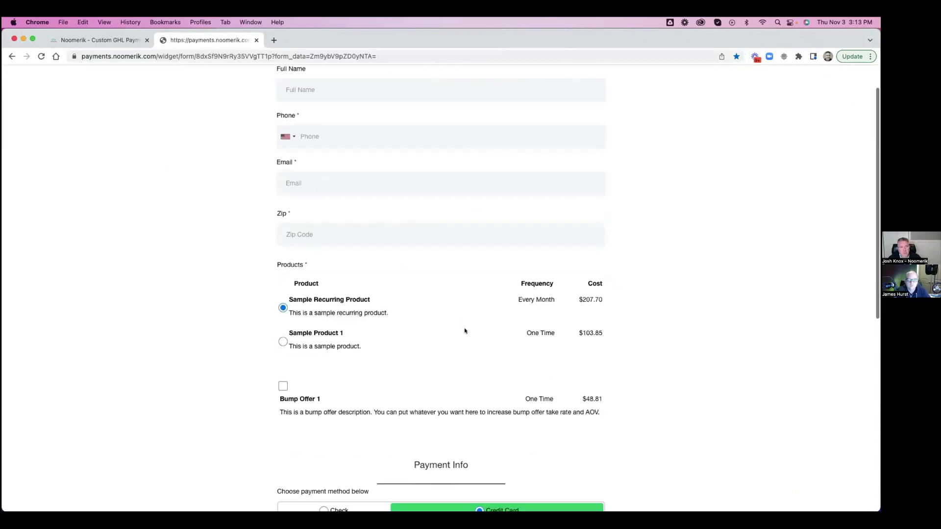
scroll(464, 330, up, 5)
scroll(463, 331, up, 4)
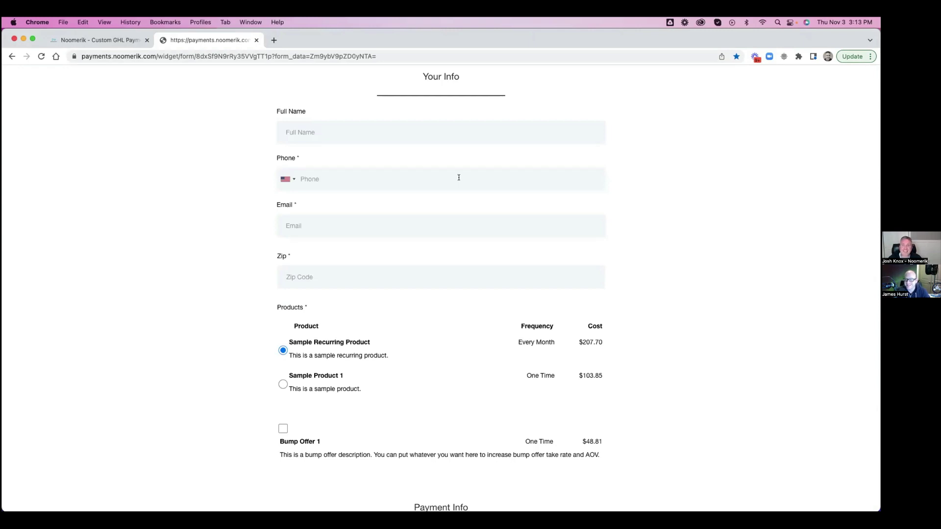
scroll(458, 177, down, 5)
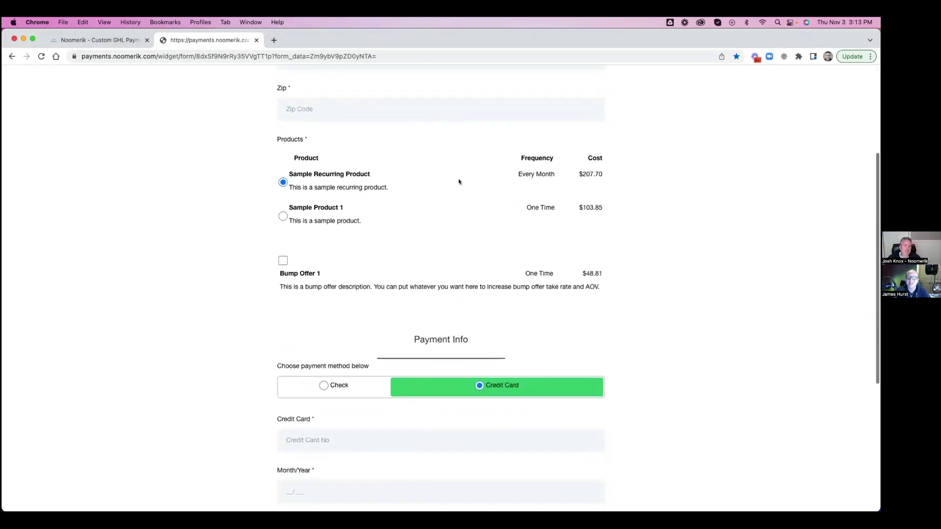
scroll(458, 182, up, 5)
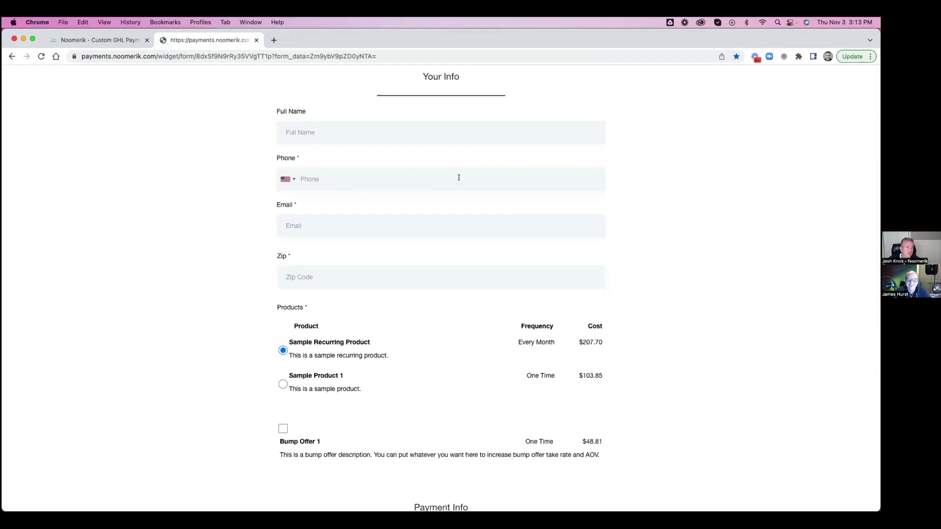
scroll(459, 177, down, 2)
scroll(459, 178, up, 2)
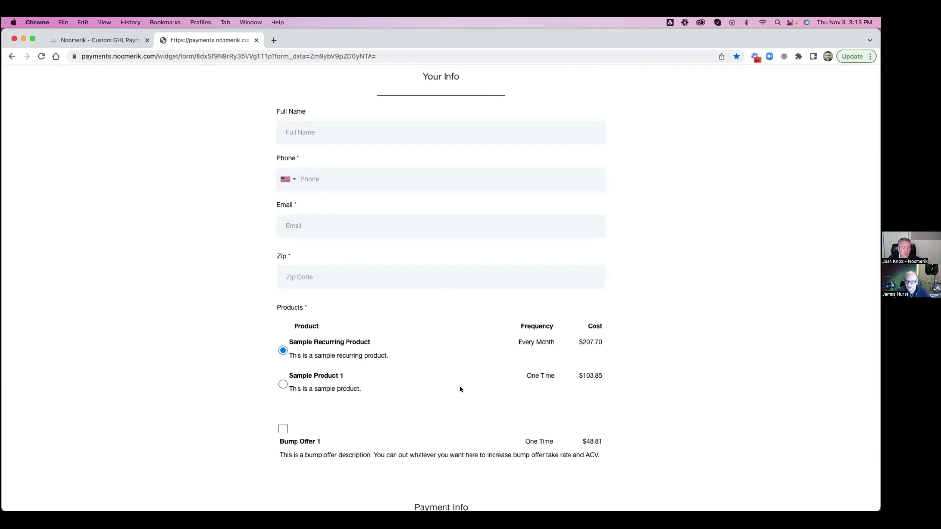
Step: Examine the form's product costs, Payment Info fields, terms checkbox and order summary
scroll(461, 389, down, 5)
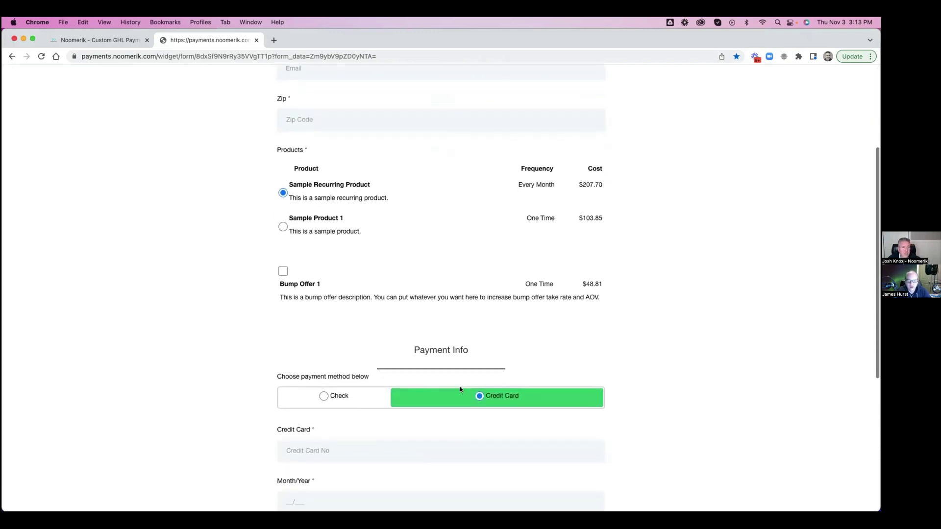
scroll(460, 390, down, 1)
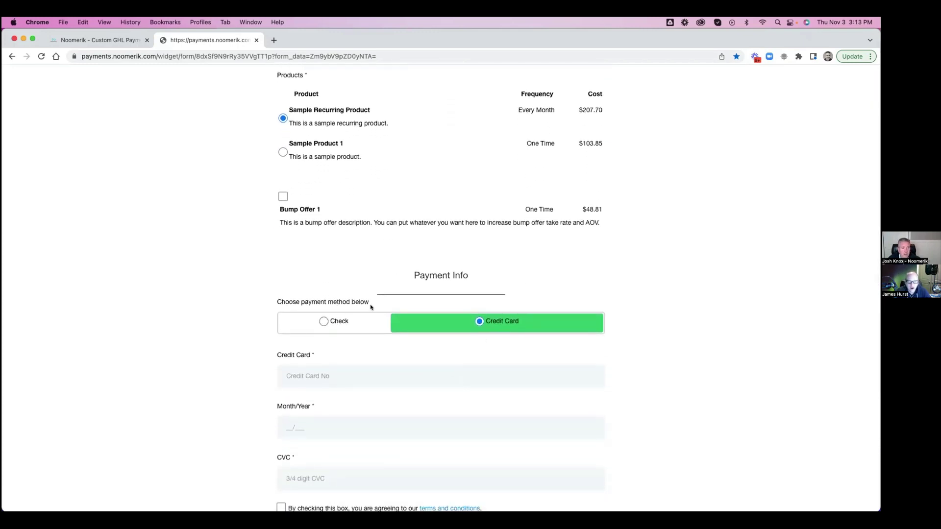
scroll(503, 237, up, 1)
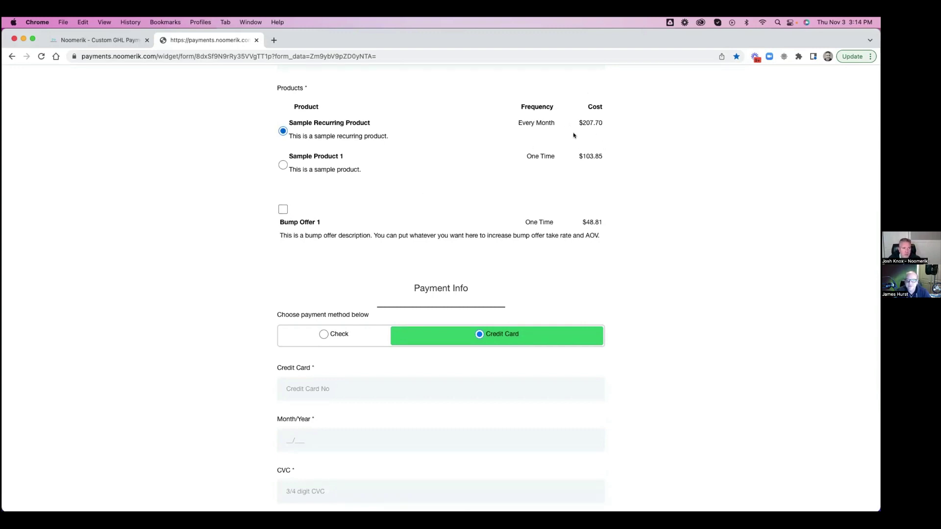
scroll(507, 243, down, 5)
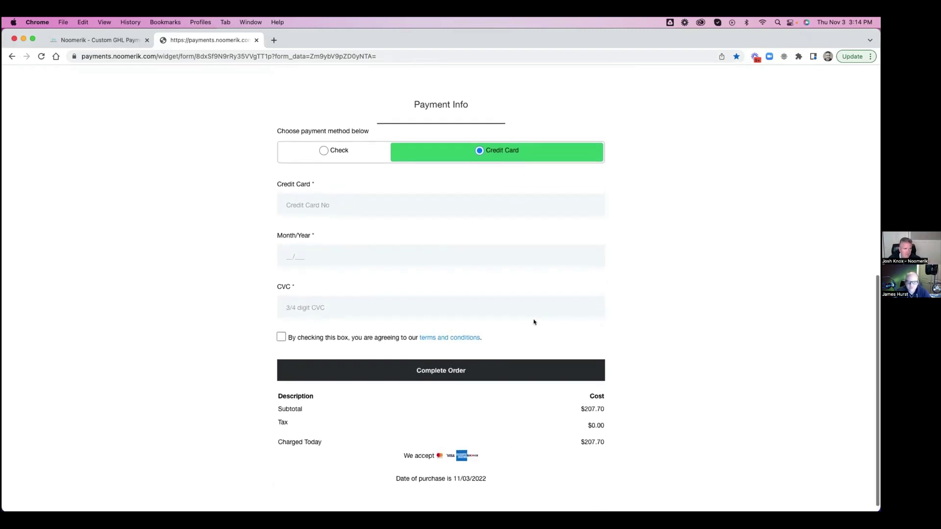
scroll(514, 318, up, 1)
scroll(459, 250, up, 6)
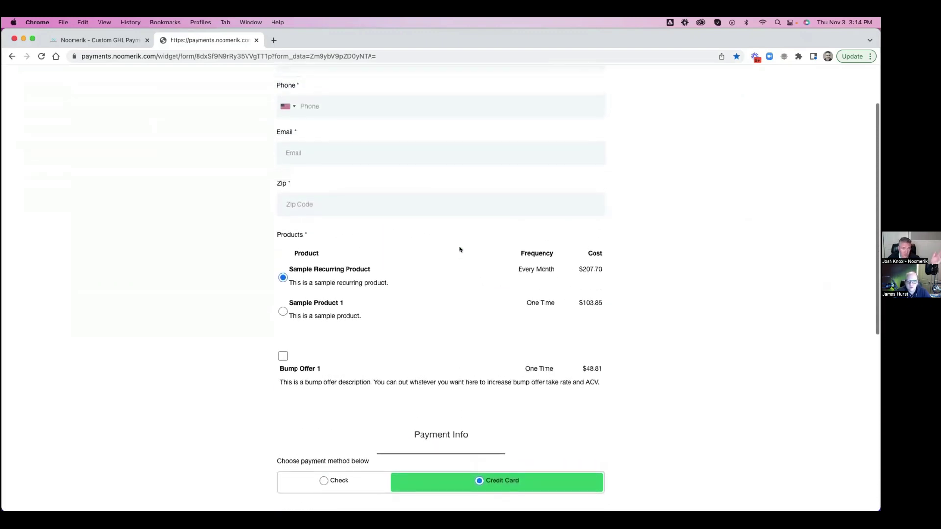
Step: Alternate the payment method between Check and Credit Card twice to compare product costs, ending on Credit Card
scroll(460, 250, up, 1)
scroll(460, 249, down, 2)
scroll(460, 249, down, 1)
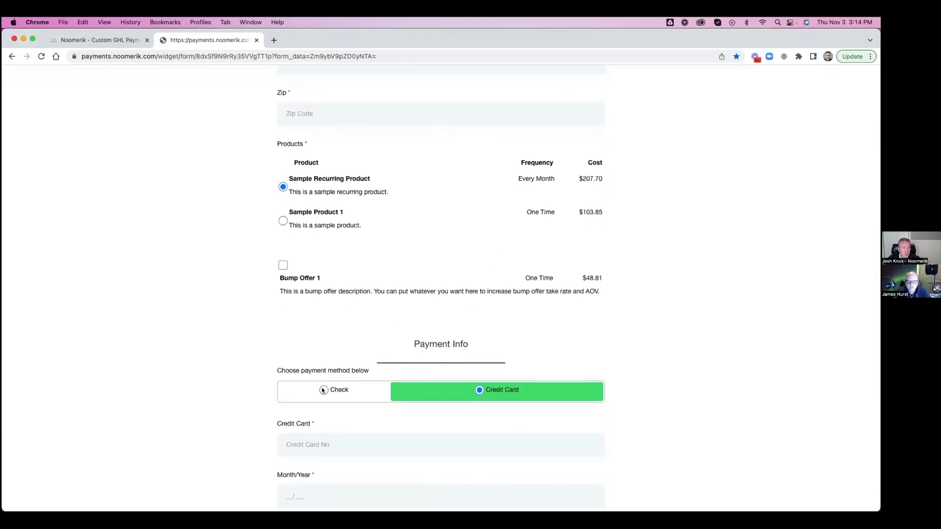
click(323, 391)
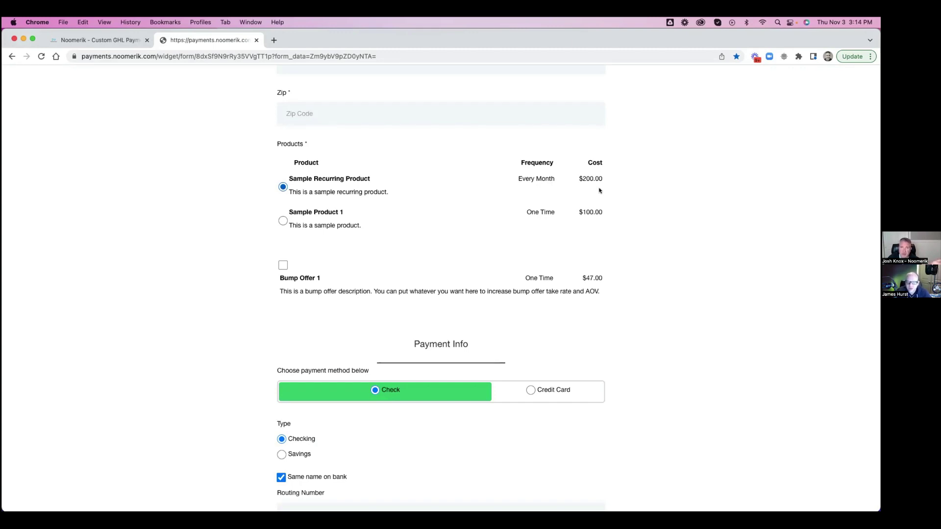
click(531, 393)
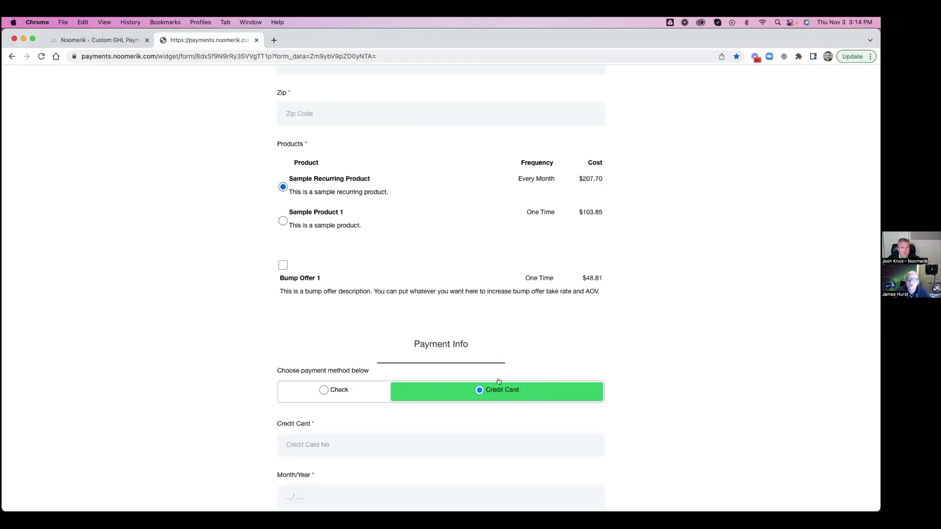
click(323, 390)
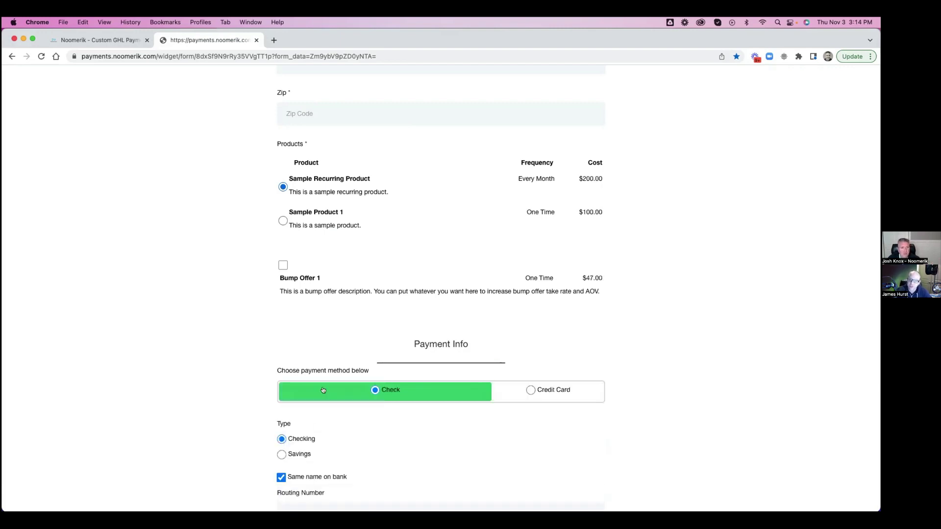
click(530, 390)
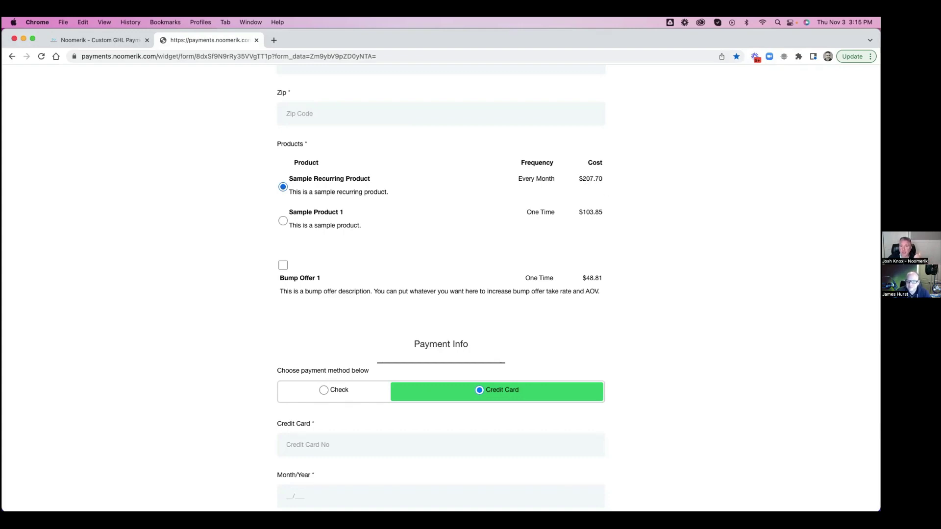
Step: Switch to the Client C merchant statement in Preview, highlight the Plan Summary's overall average ticket, and return to the form in Chrome
key(super+Tab)
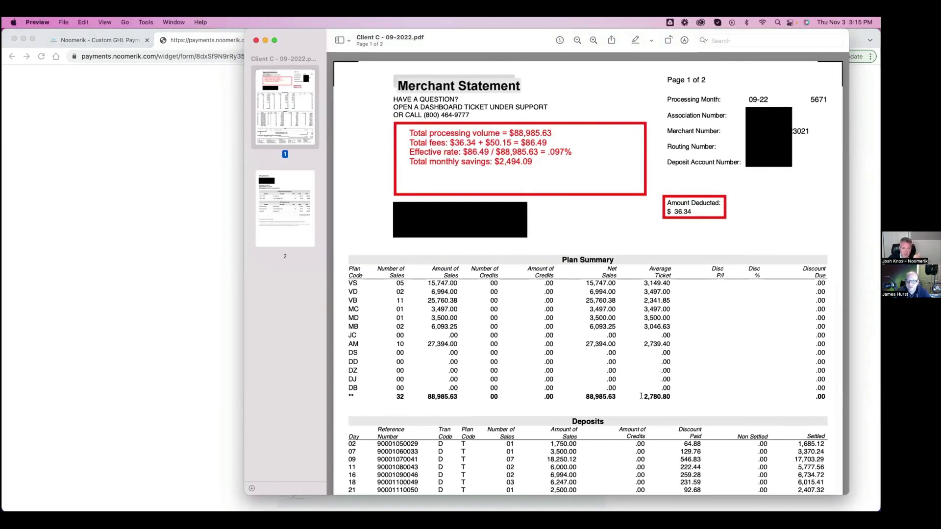
drag(641, 396, 667, 396)
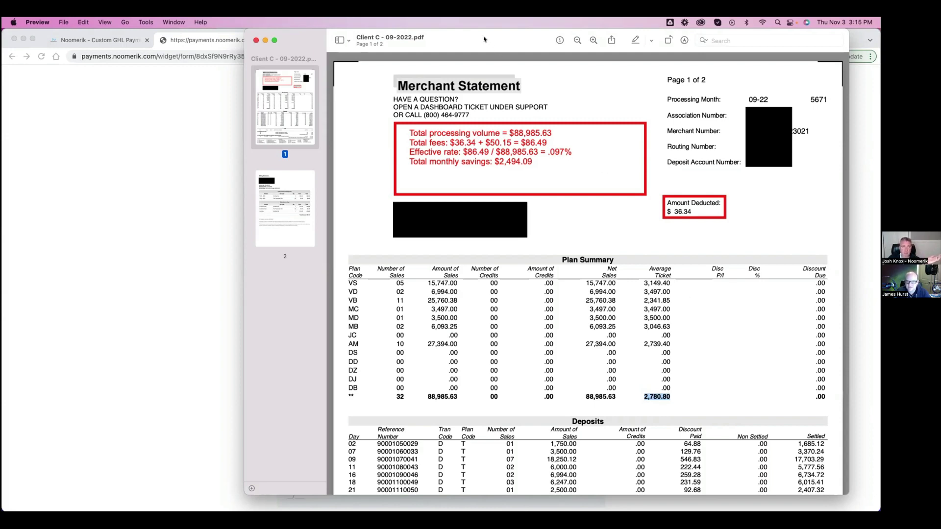
key(super+Tab)
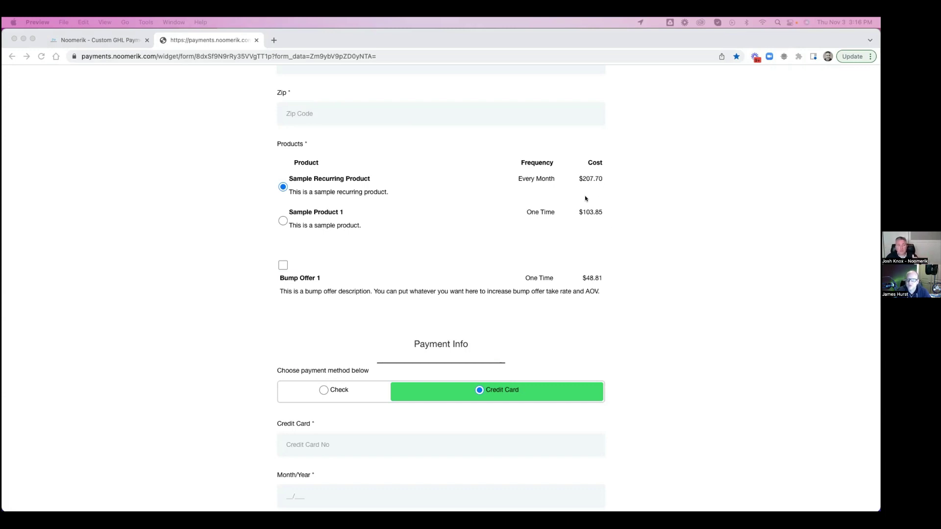
Step: Highlight the 7.70 part of the Sample Recurring Product's credit card cost
scroll(585, 197, down, 3)
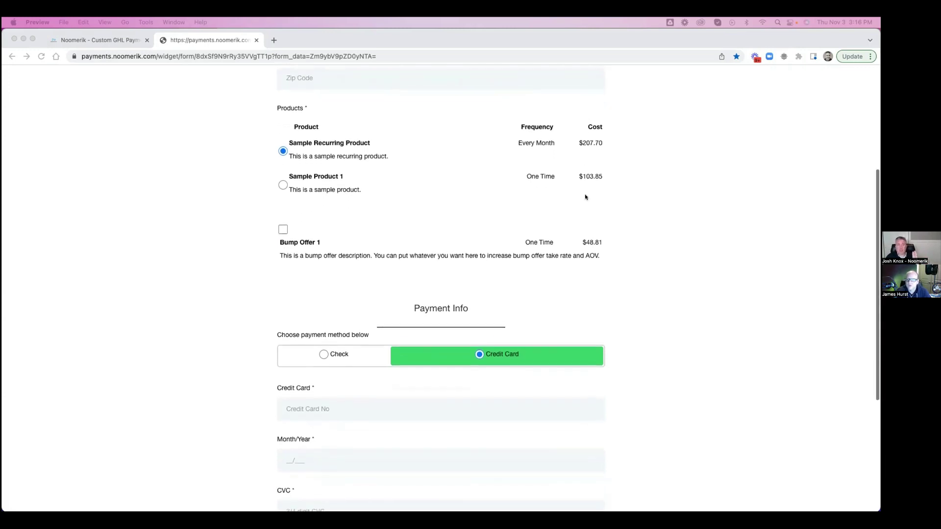
scroll(585, 197, down, 1)
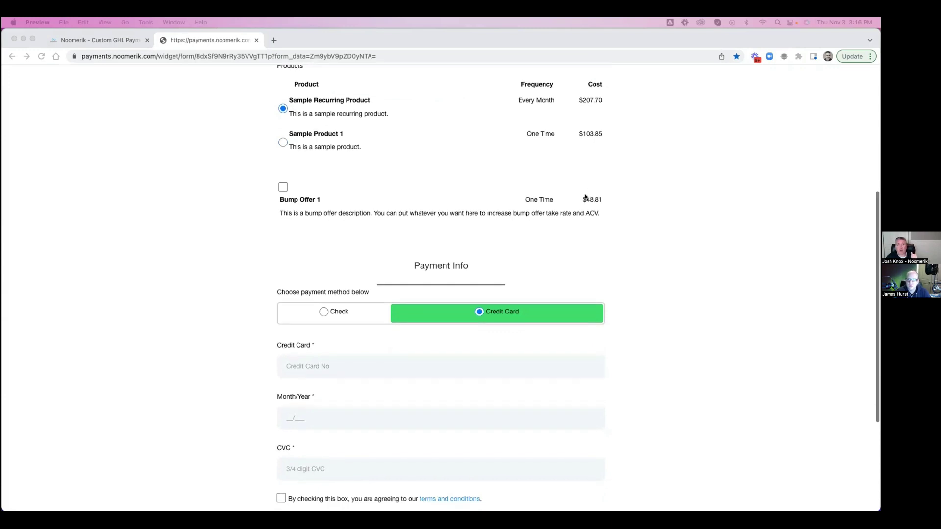
click(589, 102)
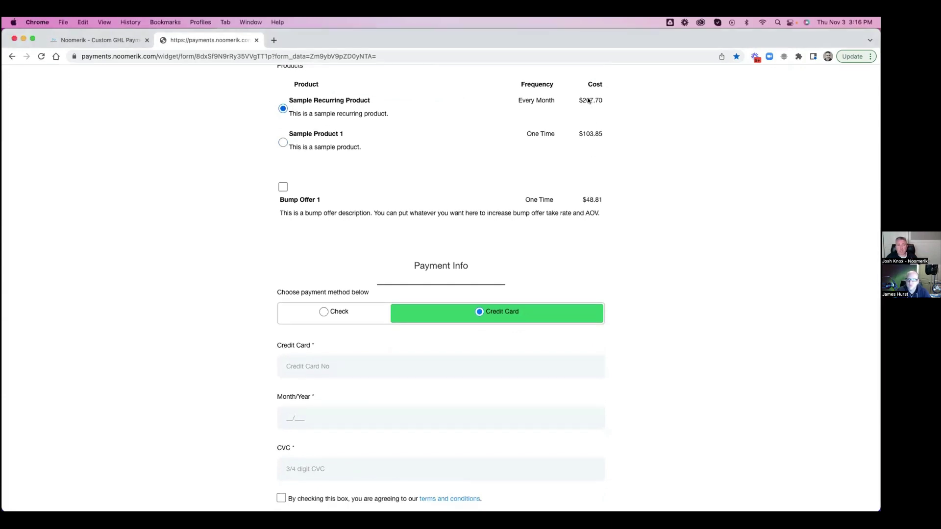
drag(588, 100, 600, 102)
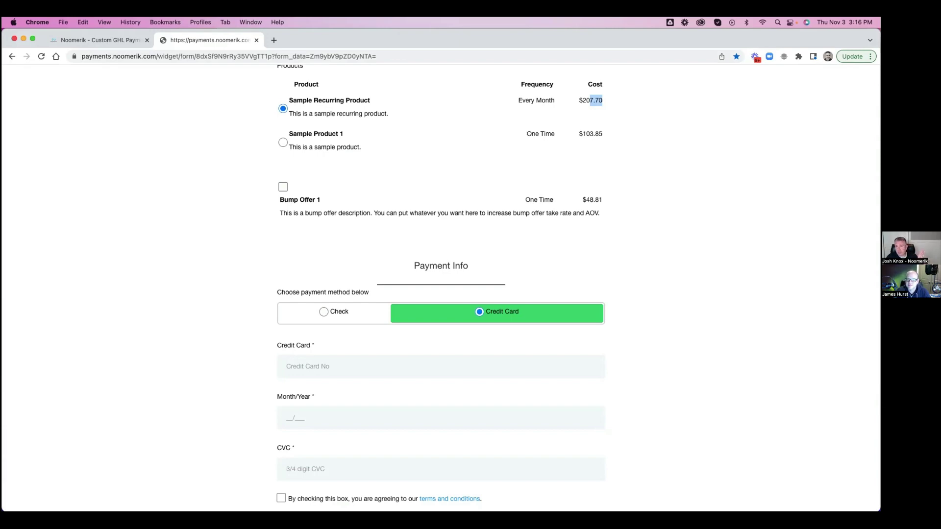
Step: Glance at the Client C statement, and compare the form's product costs under Check and Credit Card, ending on Credit Card
key(super+Tab)
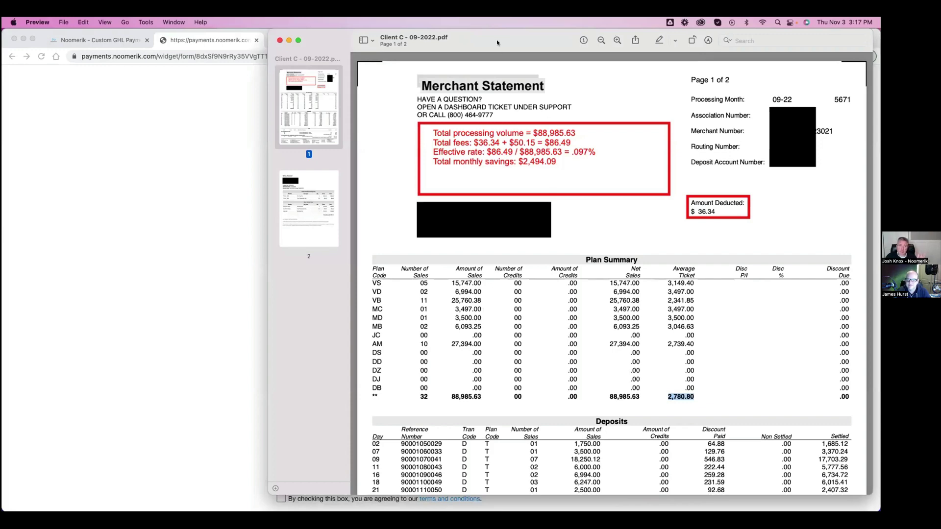
key(cmd+Tab)
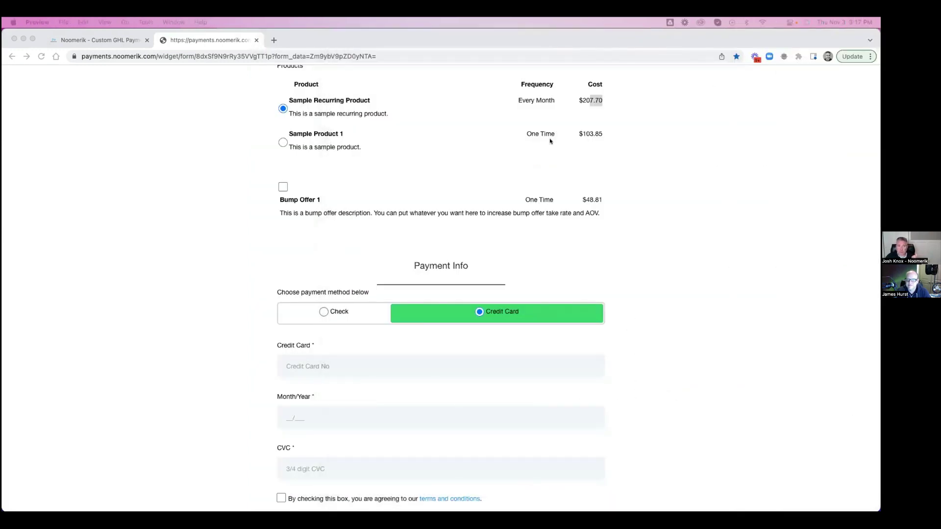
click(320, 312)
click(327, 315)
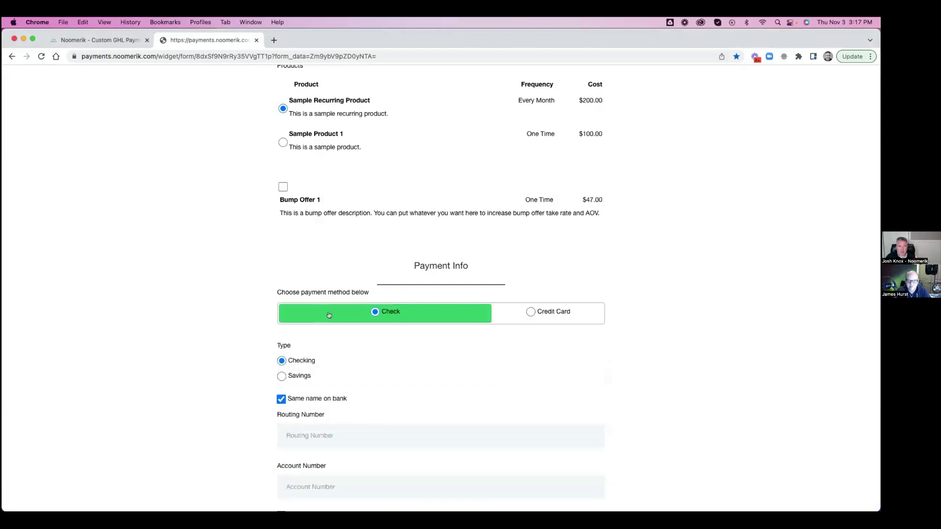
click(530, 312)
Step: Review the Client C statement through its page 2 billing fees, go back to the page 1 summary, and return to the form
key(super+Tab)
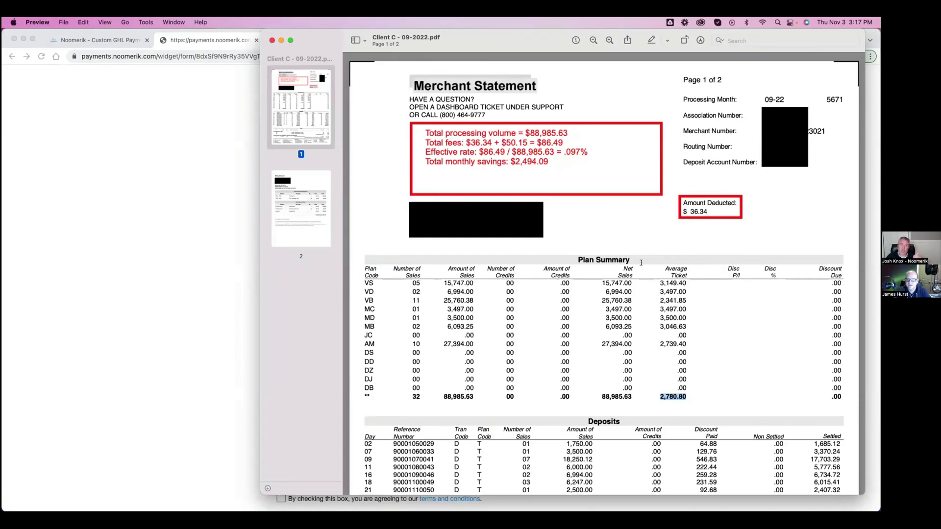
scroll(641, 264, down, 15)
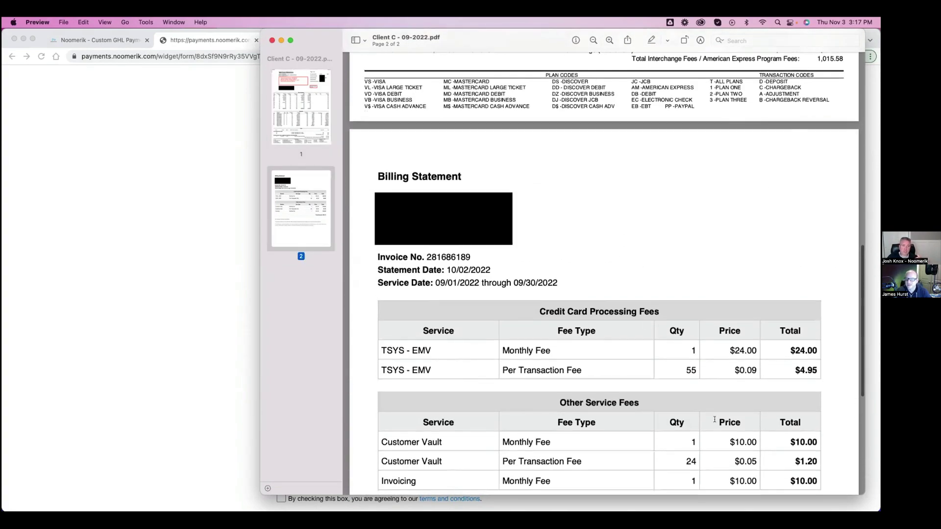
scroll(706, 343, up, 2)
scroll(694, 315, up, 15)
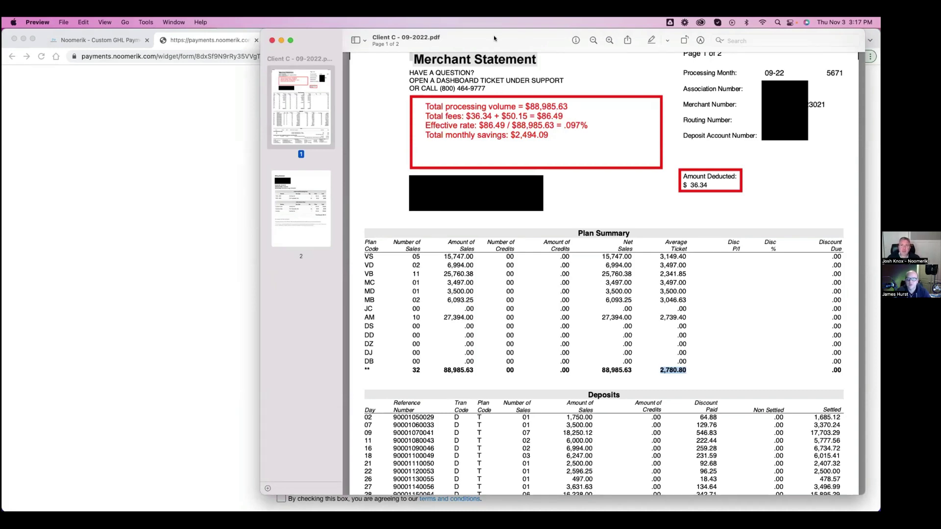
key(super+h)
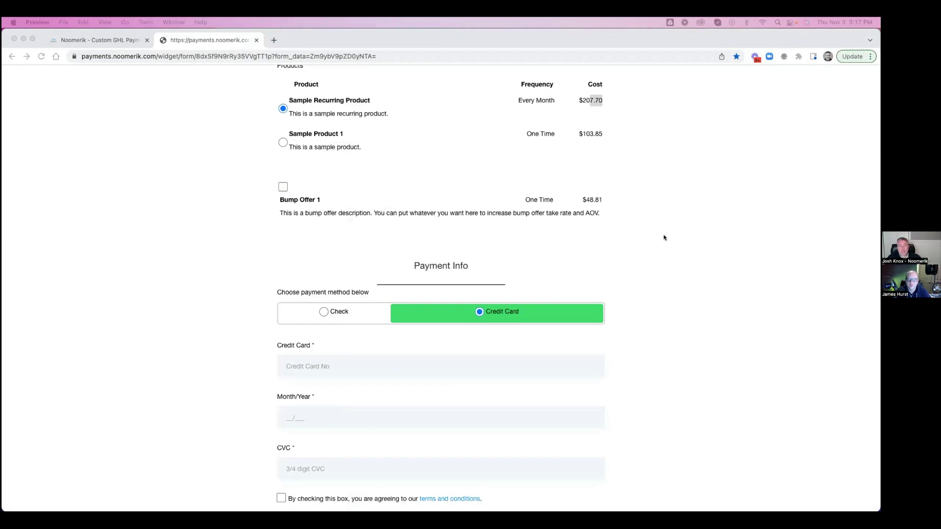
Step: Look through the sample form's payment section once more and return to its Your Info section
scroll(664, 237, up, 5)
scroll(663, 237, down, 6)
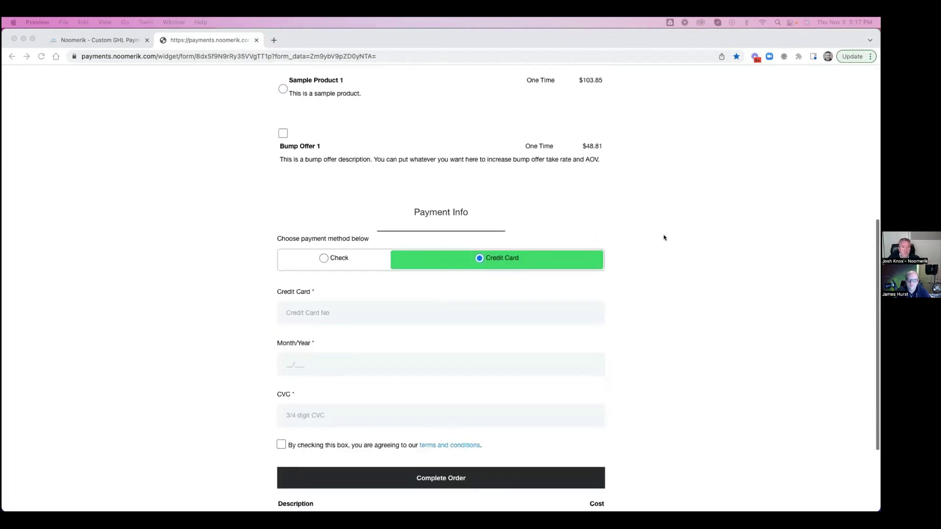
scroll(664, 238, down, 2)
scroll(526, 161, up, 7)
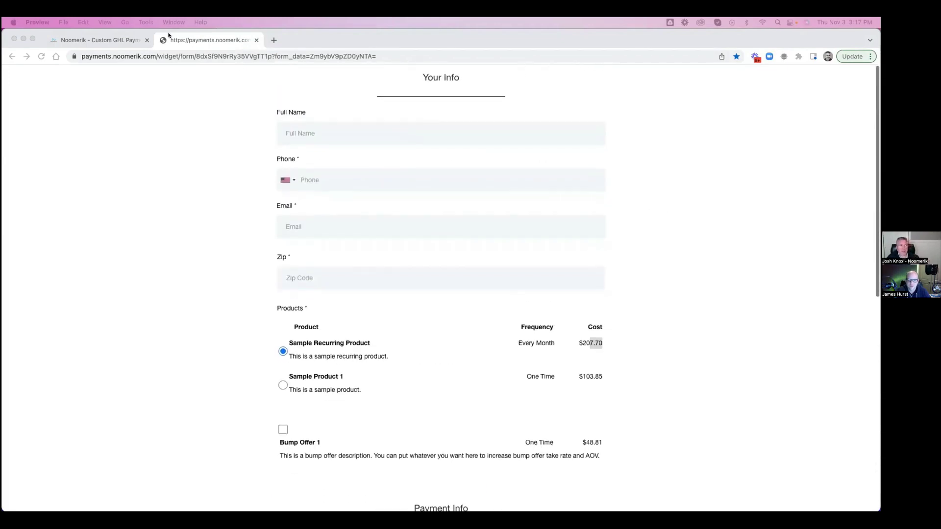
Step: Highlight Automated Product 1's regular and credit card costs in the Noomerik product list, and compare them with the sample payment form
click(98, 39)
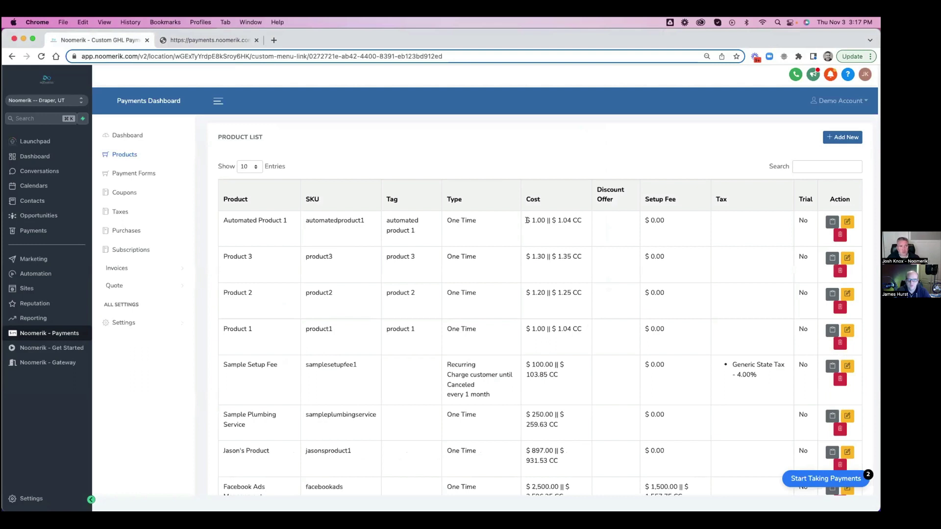
drag(526, 220, 584, 221)
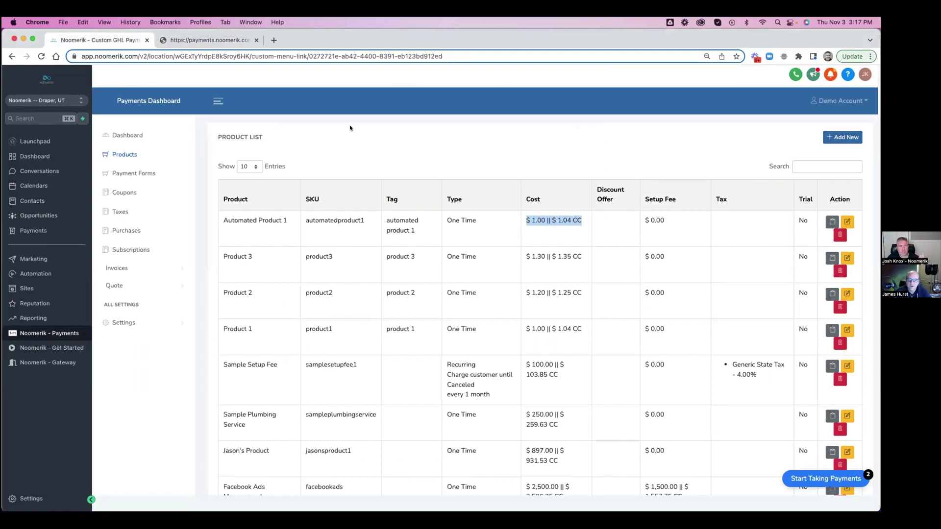
click(204, 41)
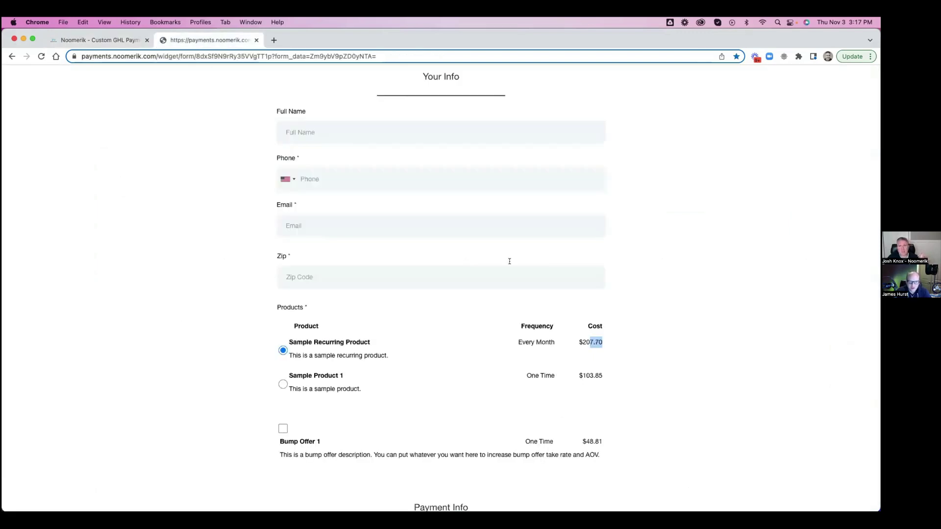
click(105, 41)
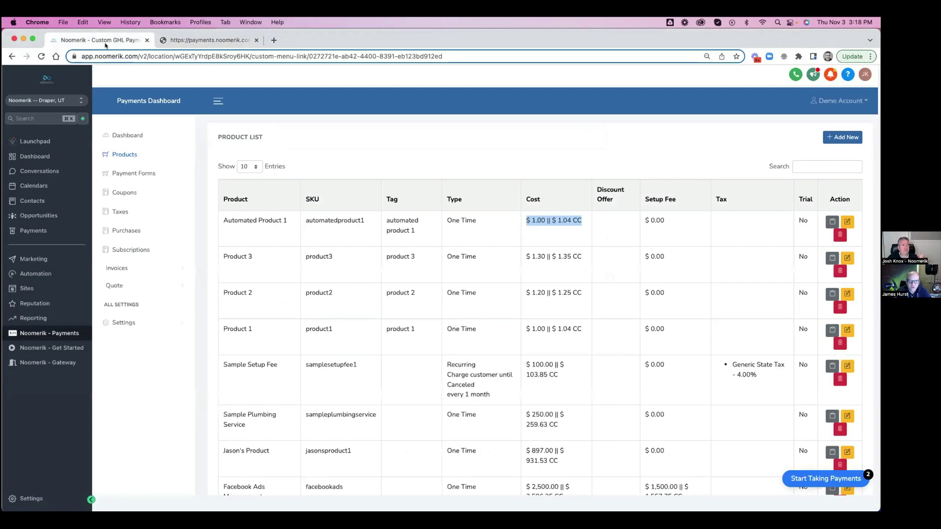
Step: Set the sample form's payment method to Check and review its bank fields, order summary and product costs
click(193, 39)
scroll(425, 297, down, 6)
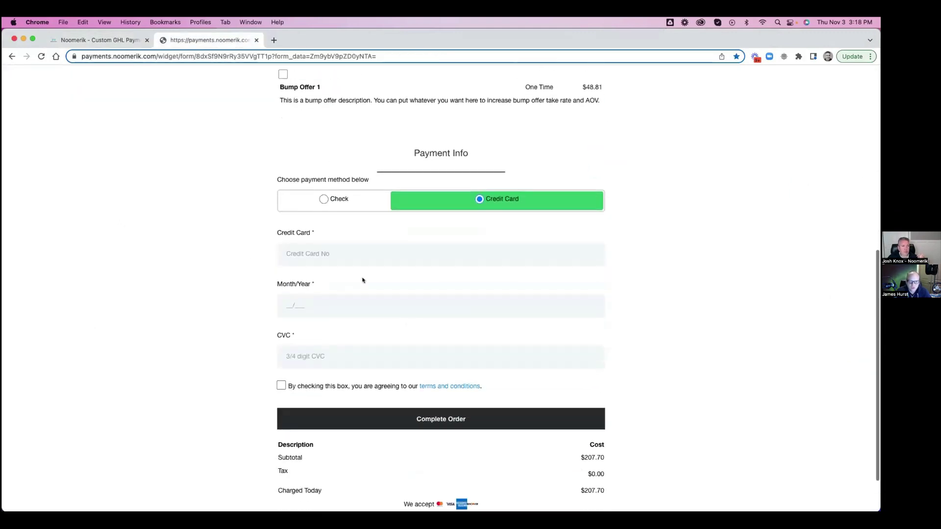
click(324, 199)
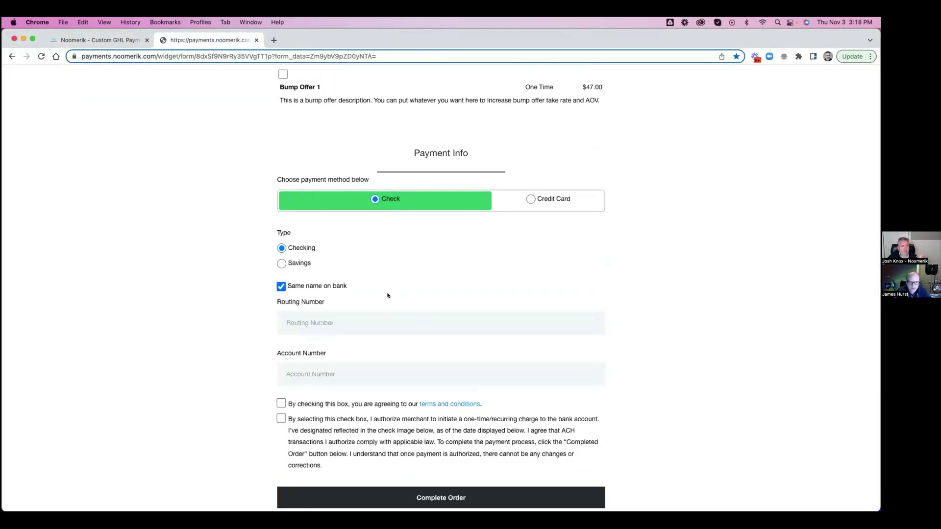
scroll(383, 289, down, 2)
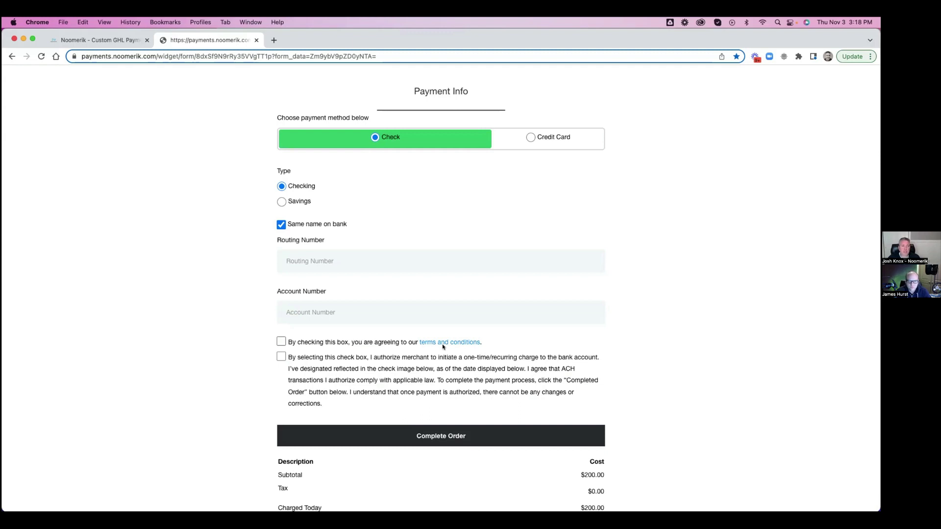
scroll(442, 346, down, 3)
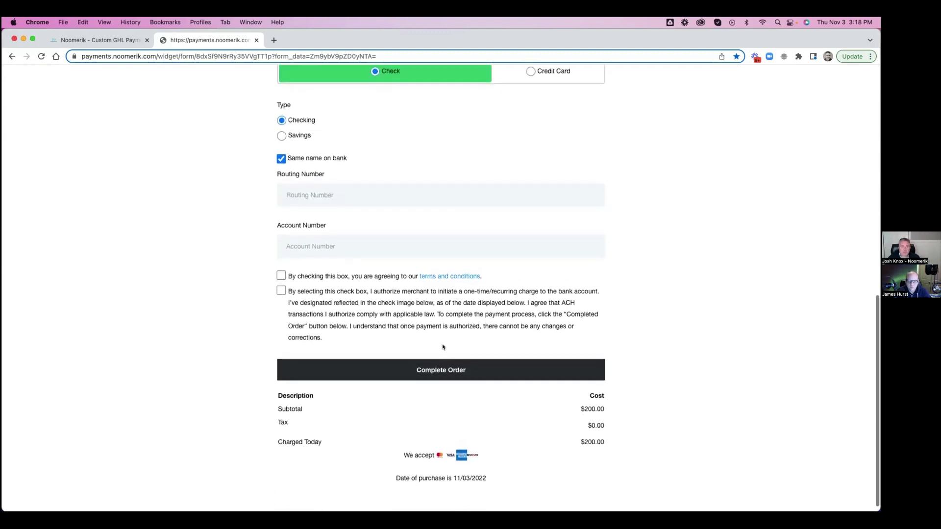
scroll(443, 347, up, 10)
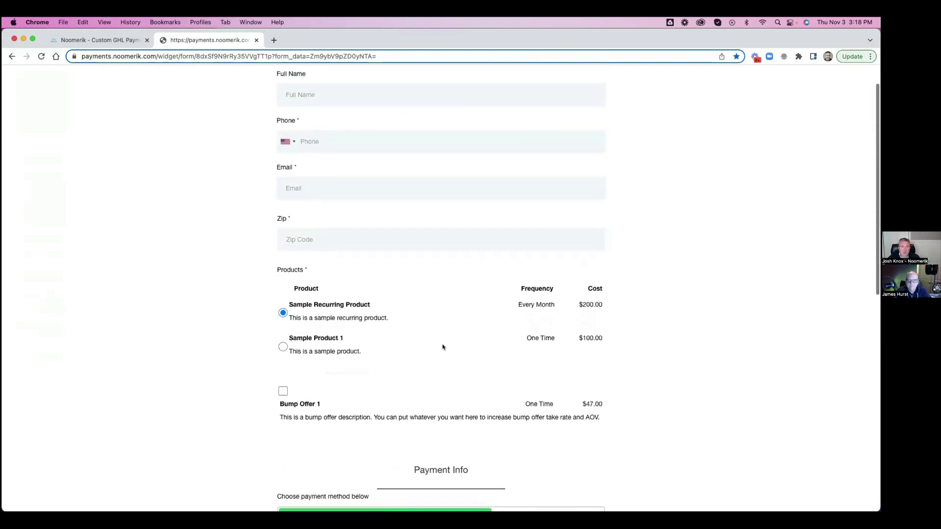
scroll(442, 347, up, 2)
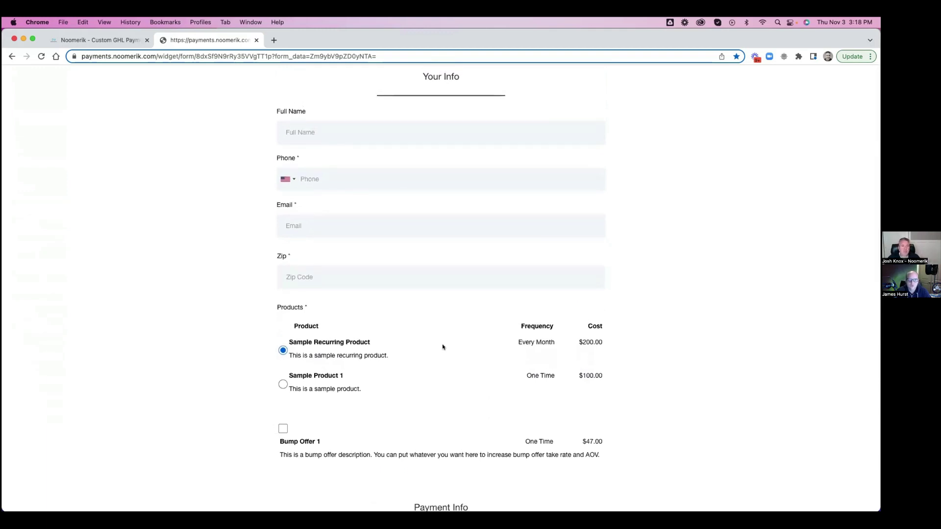
Step: Look through the form's Check payment section again, alternating with the product list and ending on the product list
scroll(442, 346, down, 8)
scroll(443, 347, down, 3)
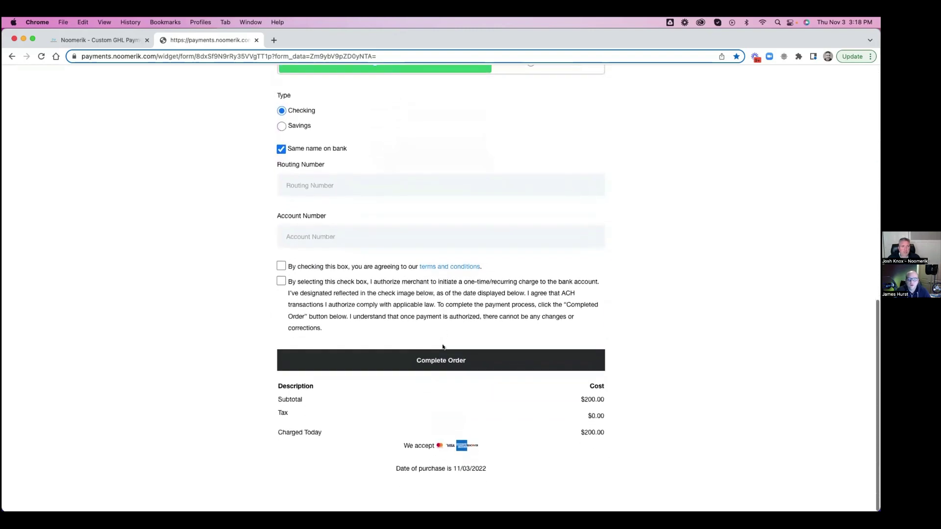
scroll(443, 347, up, 10)
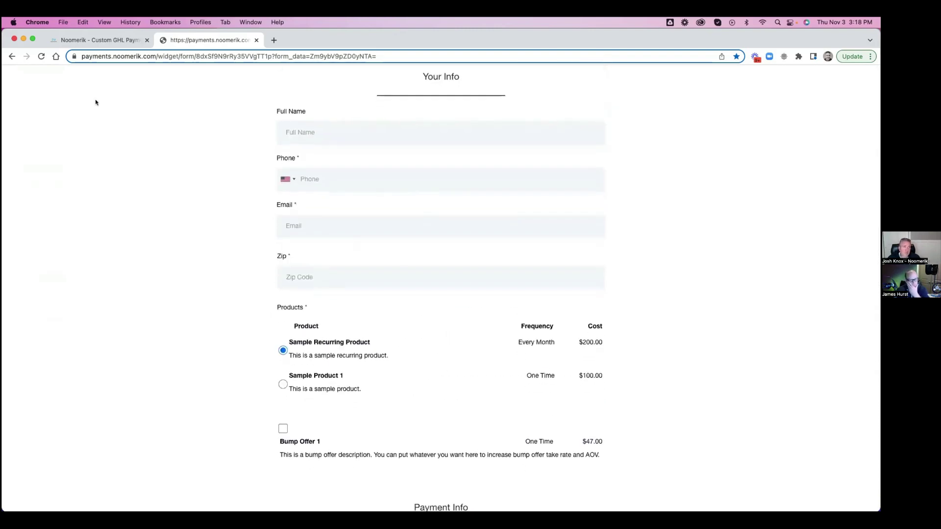
click(91, 38)
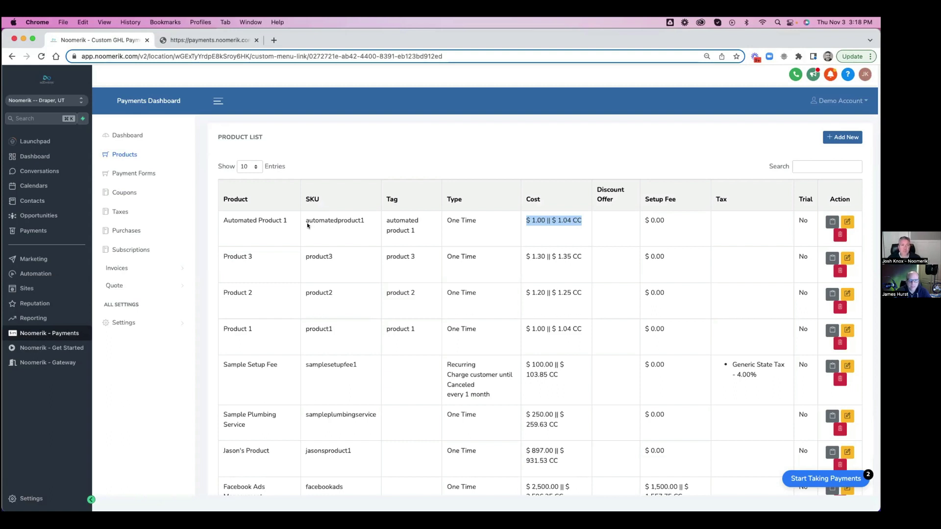
click(210, 40)
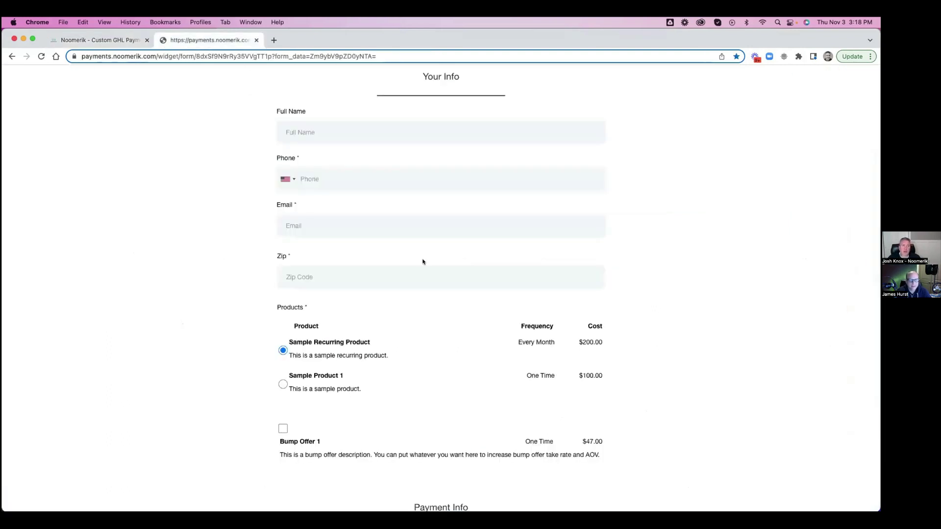
scroll(460, 286, down, 7)
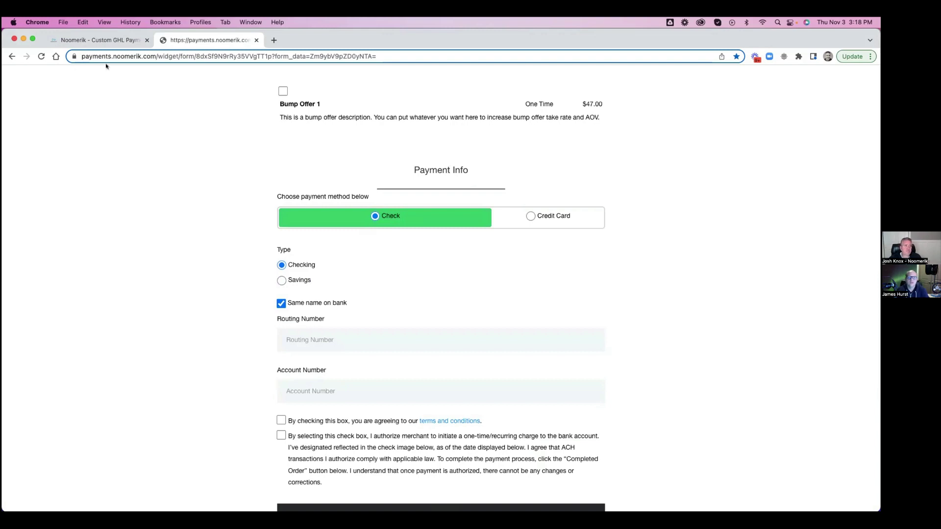
click(87, 39)
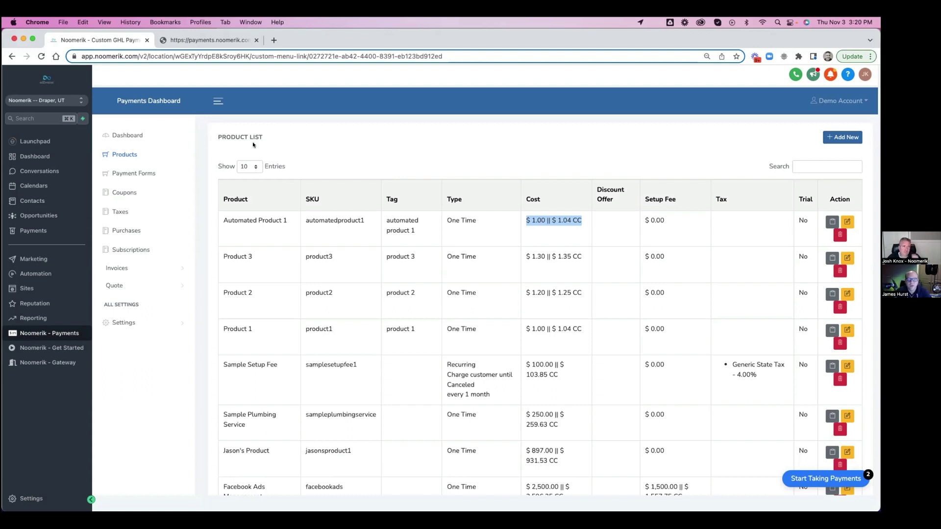
Step: Open noomerik.com in a new tab and look over the home page down to the payment cost comparison chart
click(274, 39)
text(noomer)
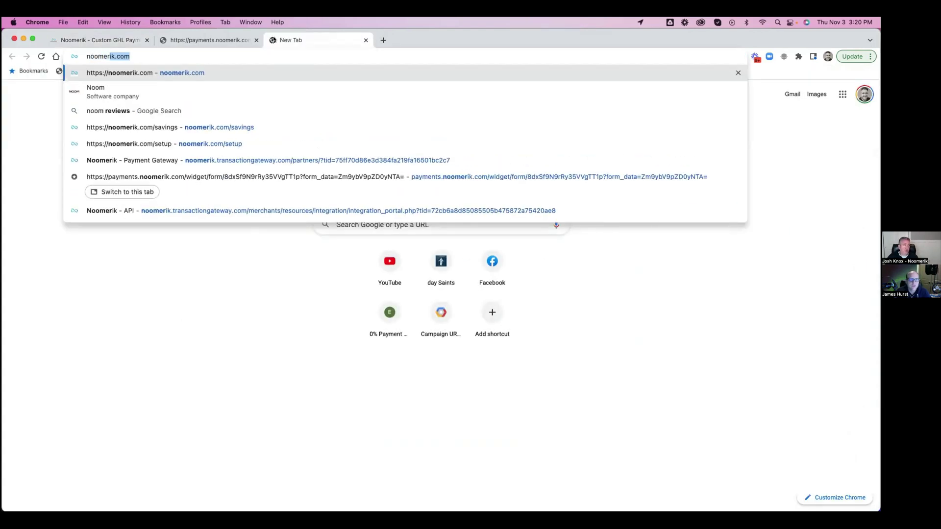
text(ik.com)
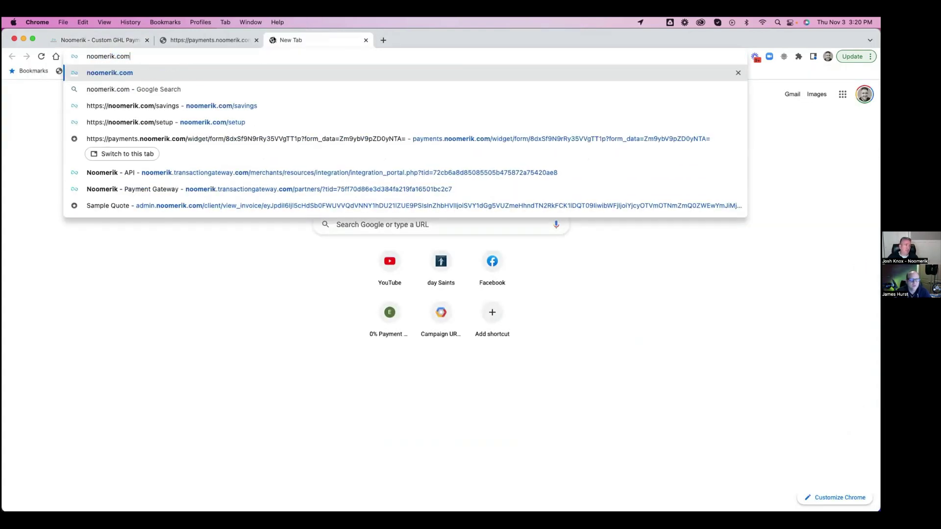
key(Return)
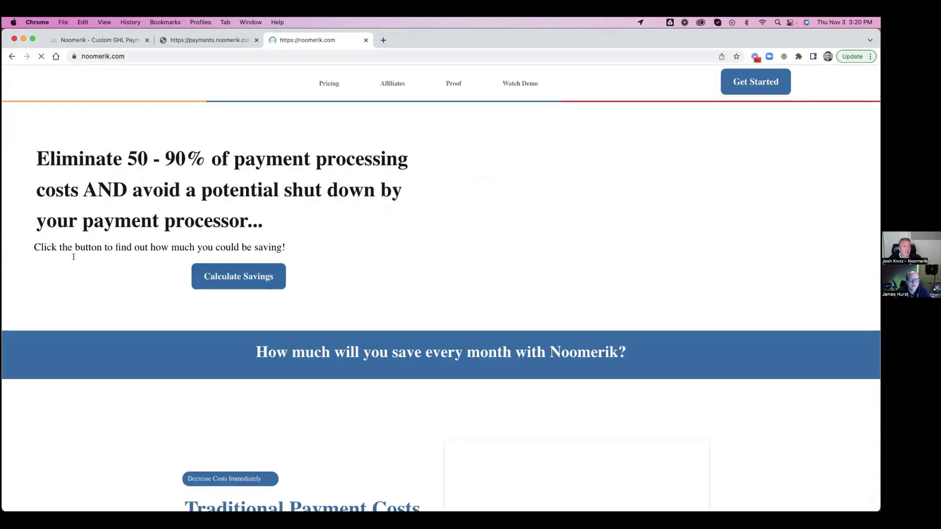
scroll(255, 287, down, 3)
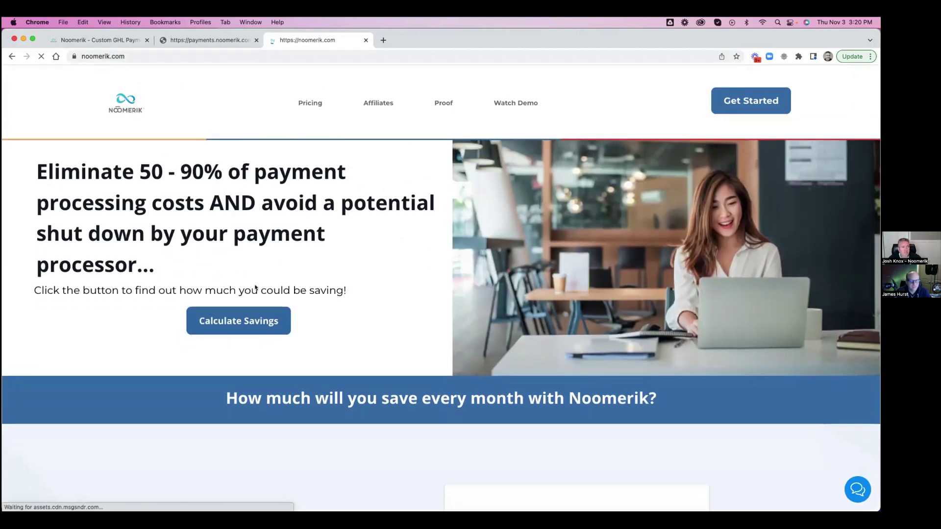
scroll(260, 286, up, 2)
scroll(260, 286, up, 1)
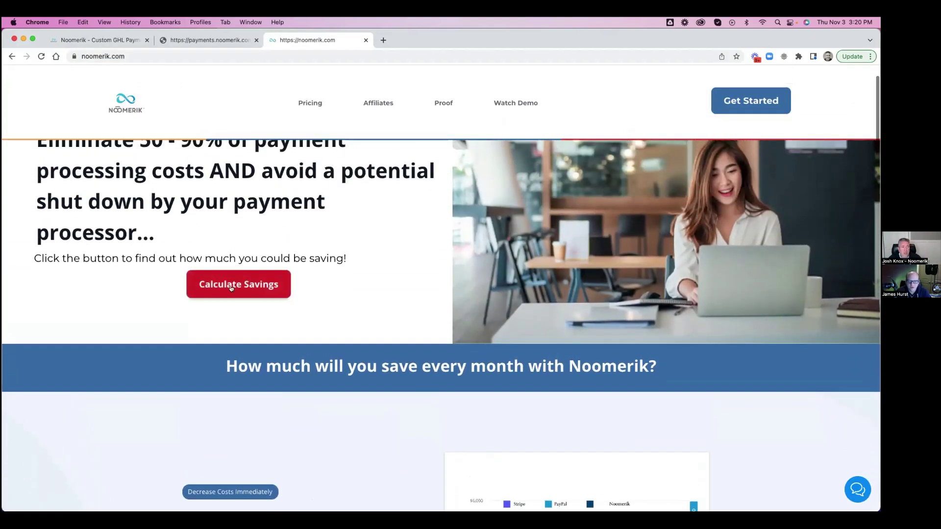
scroll(359, 291, down, 3)
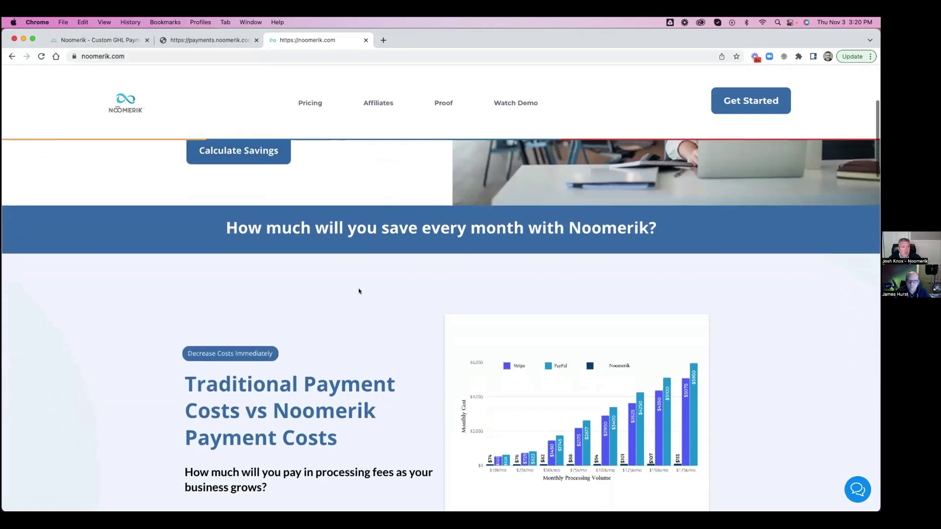
Step: Open noomerik.com/savings in another new tab and look over the savings calculator's monthly and yearly comparisons
click(382, 40)
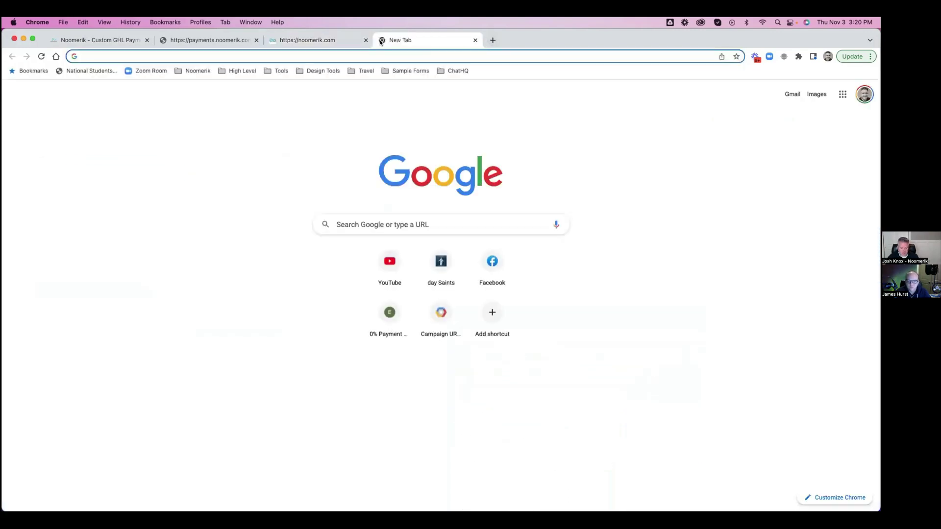
text(noomerik.com)
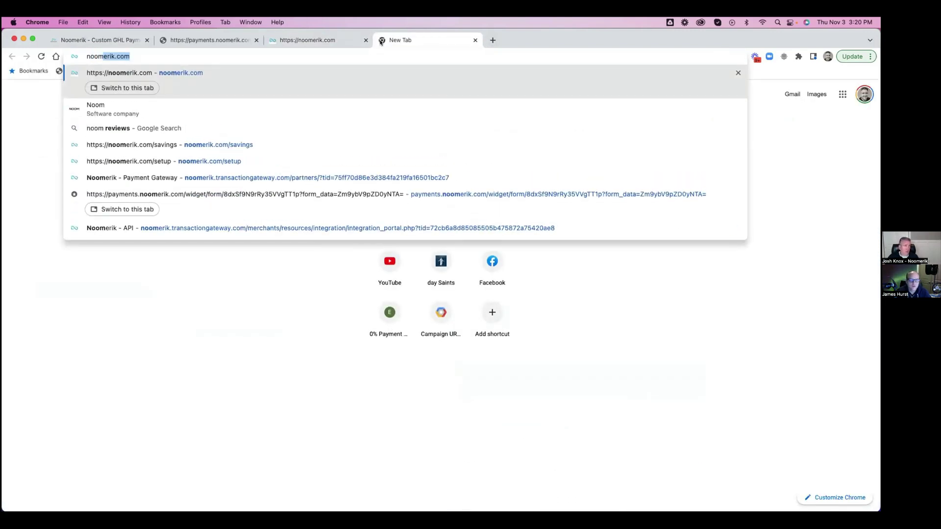
key(Down)
key(Down)
key(Down)
key(Return)
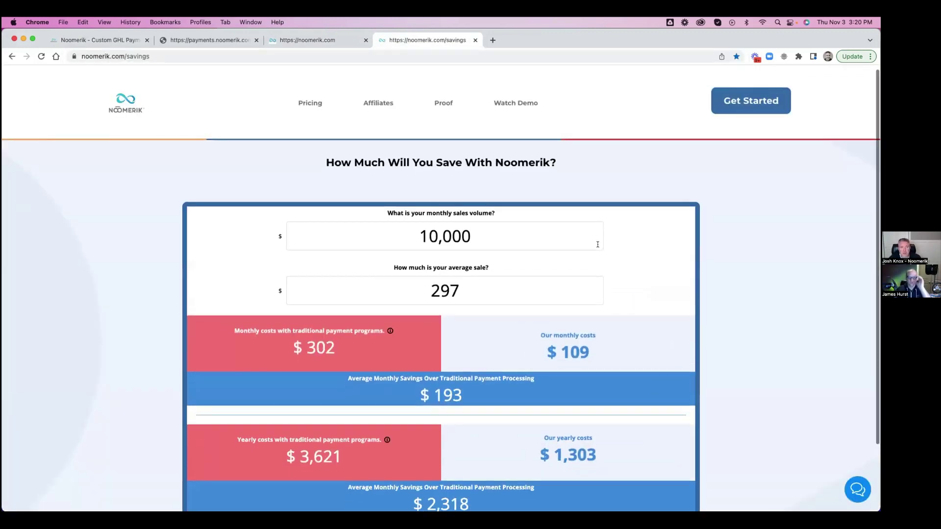
scroll(597, 244, down, 3)
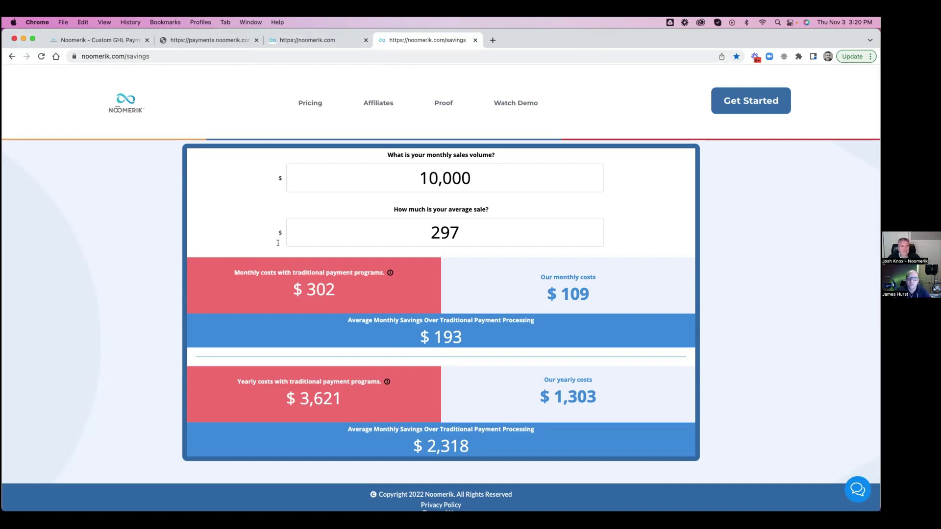
scroll(265, 205, up, 3)
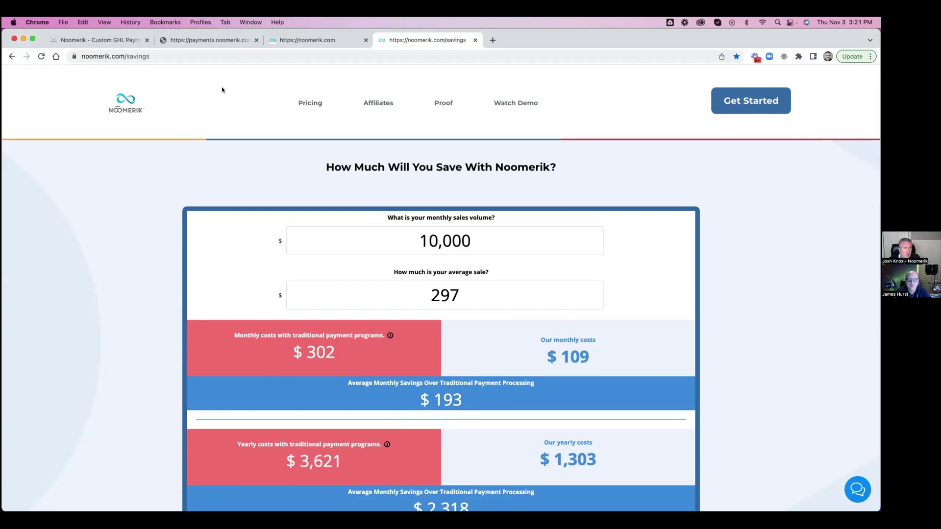
Step: Back in the product list, highlight the end of Automated Product 1's credit card cost, then the 35 in Product 3's
click(88, 38)
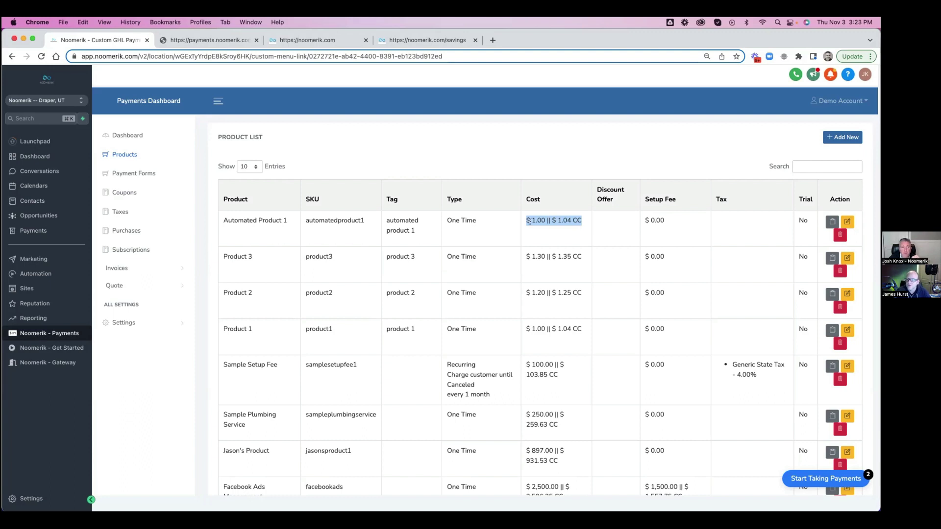
drag(567, 219, 578, 219)
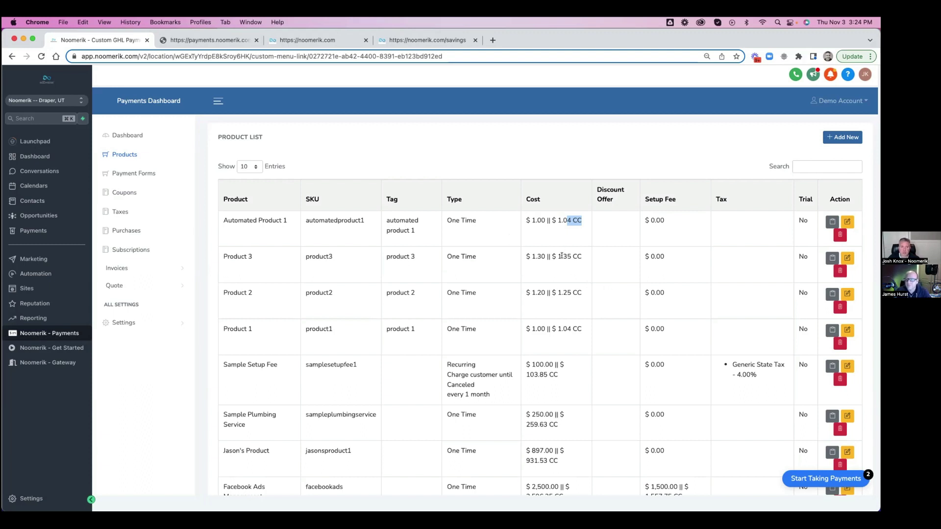
mouse_move(562, 256)
mouse_down()
mouse_move(582, 258)
mouse_move(568, 255)
mouse_up()
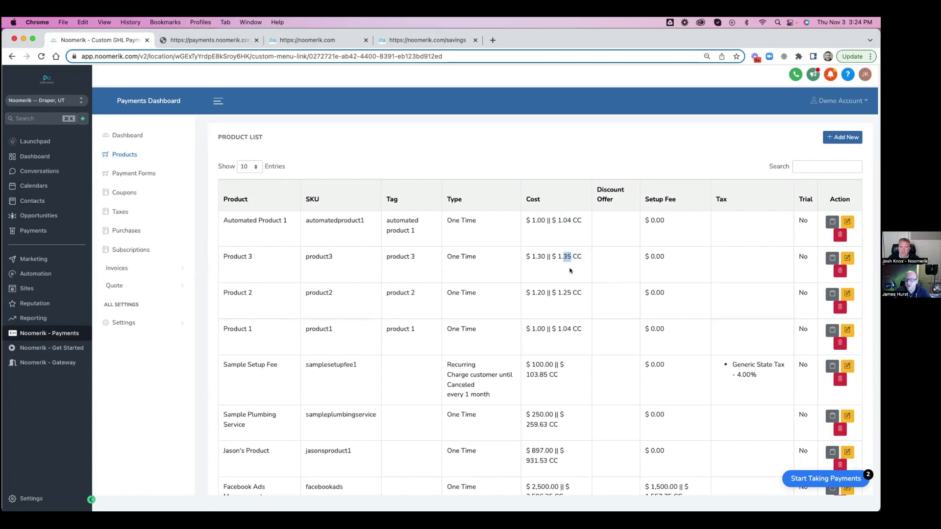